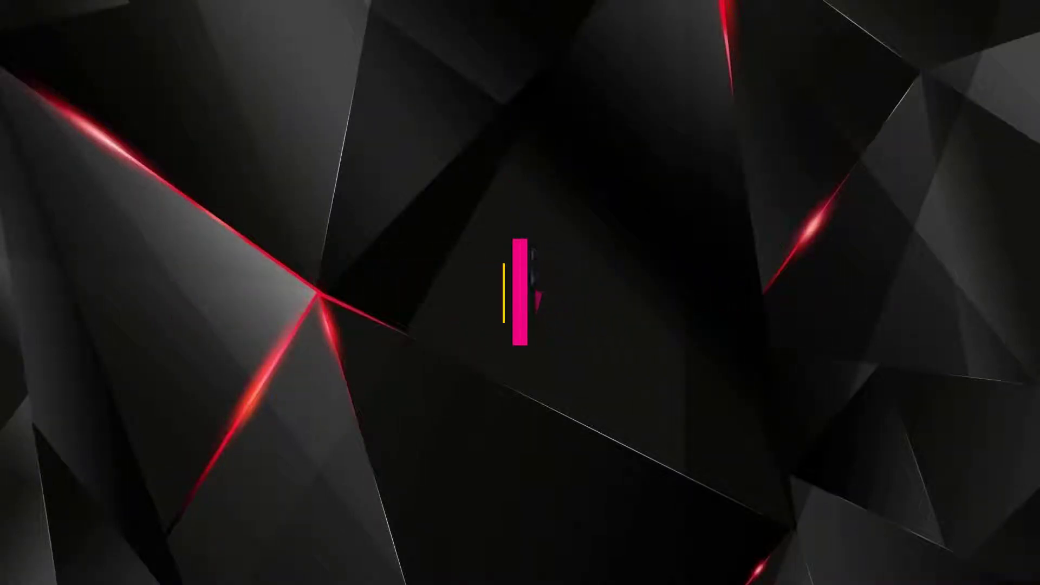
Step: Create a new part and sketch a corner rectangle from the origin on the Front Plane
{"action": "key", "text": "ctrl+n"}
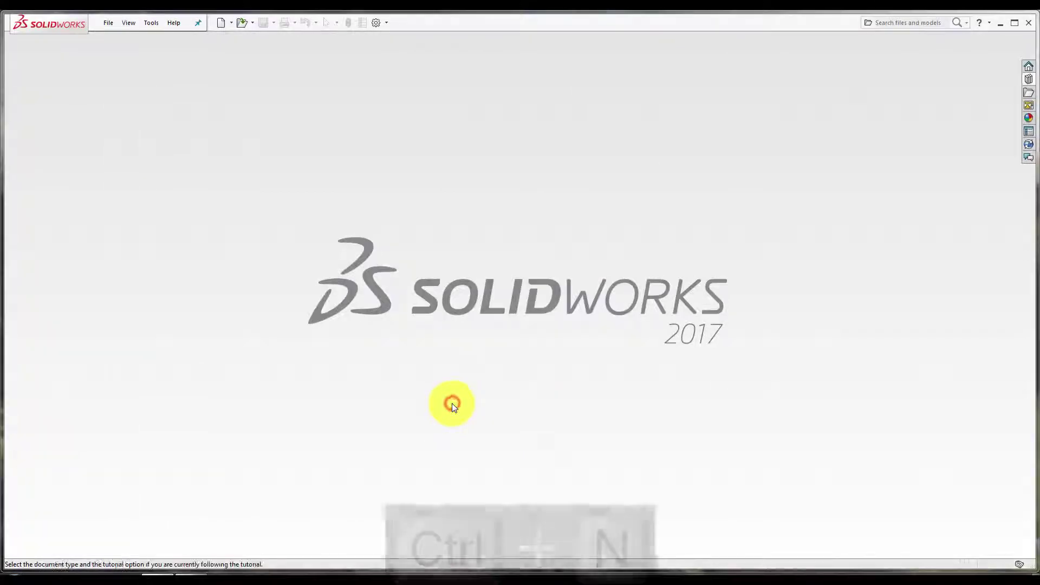
{"action": "left_click", "coordinate": [429, 429]}
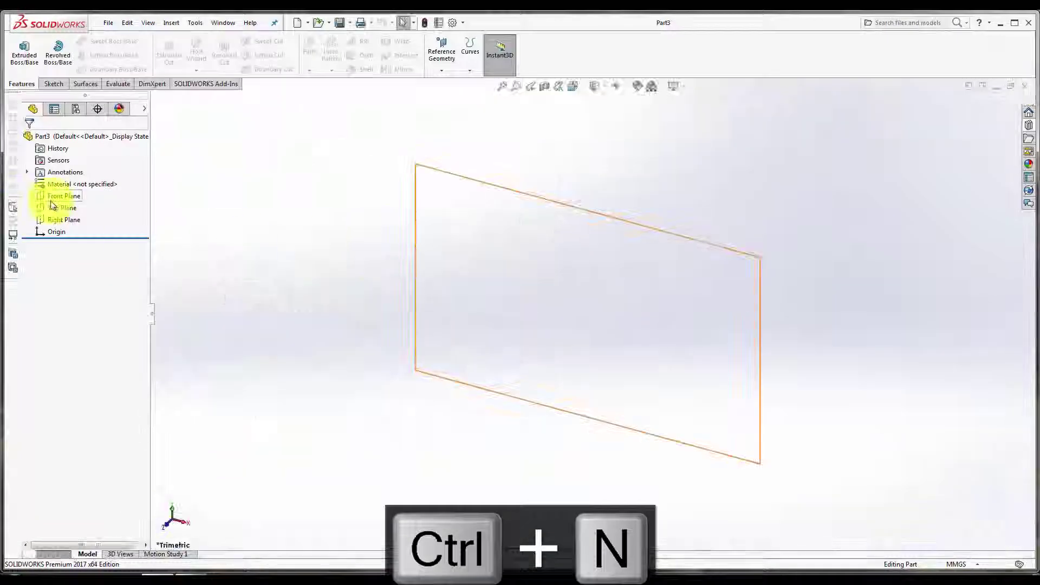
{"action": "right_click", "coordinate": [63, 195]}
{"action": "left_click", "coordinate": [61, 184]}
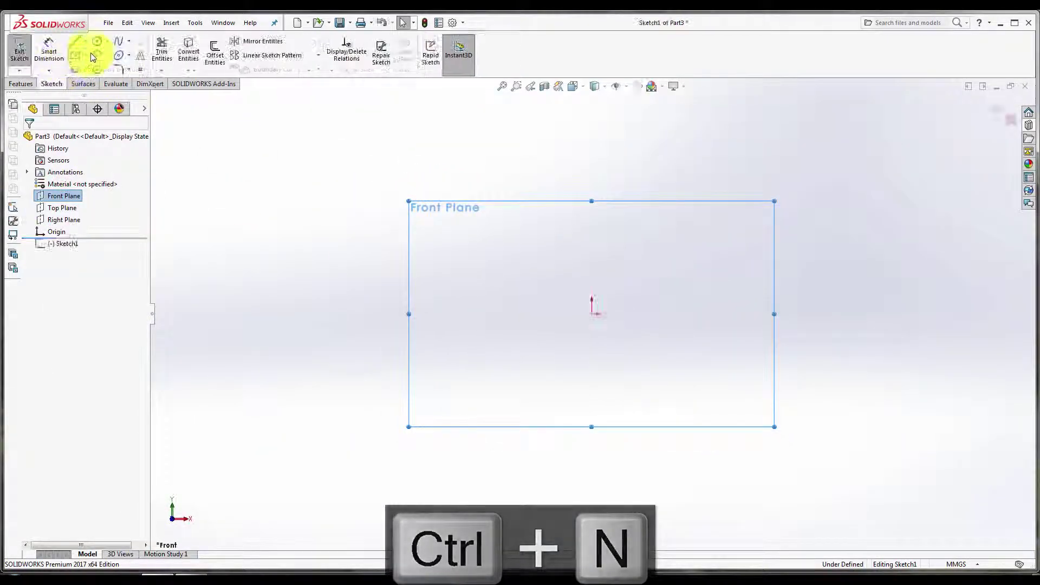
{"action": "left_click", "coordinate": [76, 54]}
{"action": "left_click", "coordinate": [37, 177]}
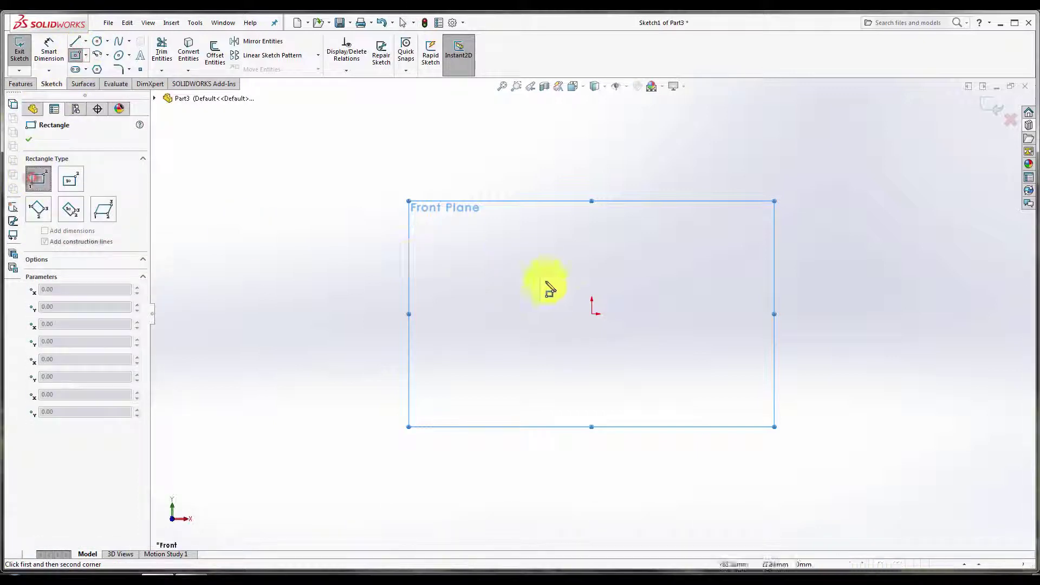
{"action": "left_click", "coordinate": [592, 315]}
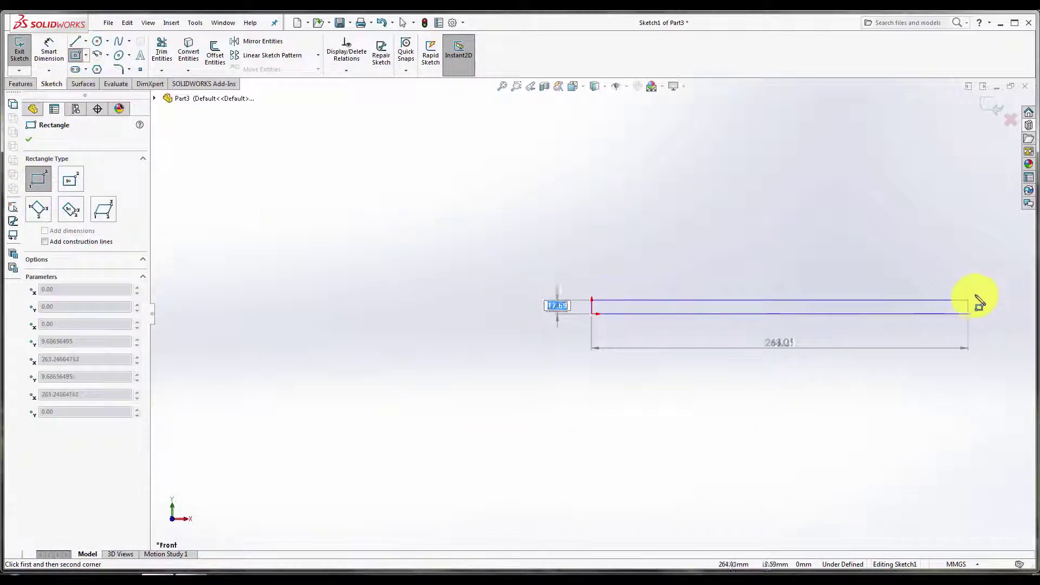
{"action": "left_click", "coordinate": [985, 288]}
{"action": "key", "text": "Escape"}
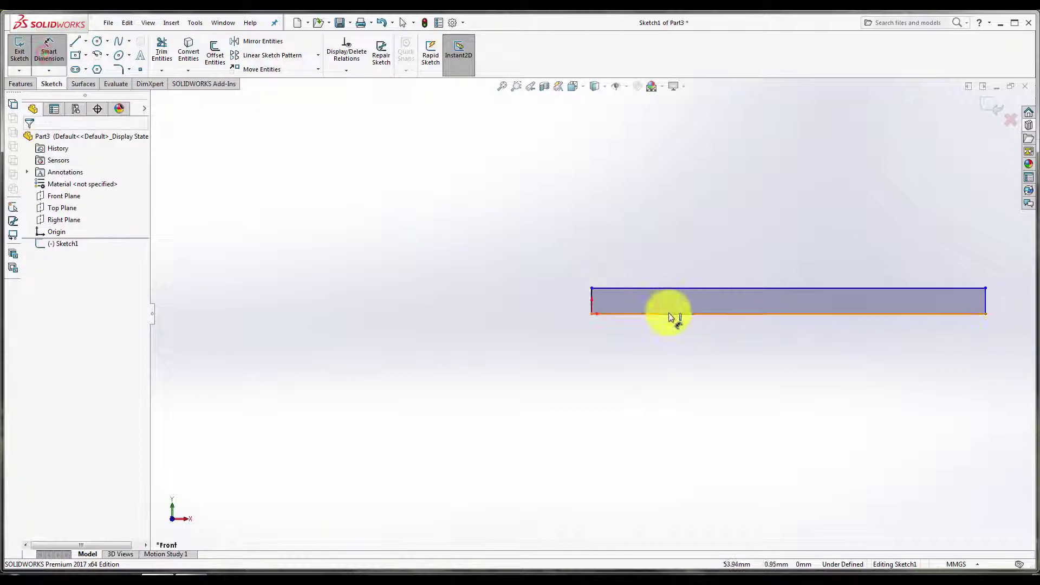
Step: Dimension the rectangle 400 mm long and 50 mm high, then exit the sketch
{"action": "key", "text": "d"}
{"action": "left_click", "coordinate": [672, 313]}
{"action": "left_click", "coordinate": [678, 352]}
{"action": "type", "text": "400"}
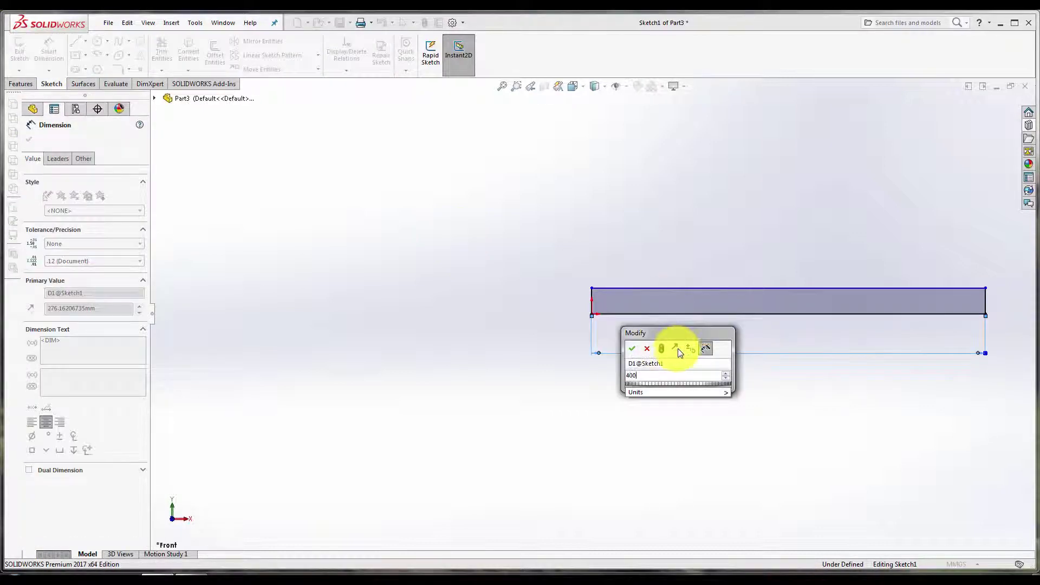
{"action": "key", "text": "Return"}
{"action": "left_click", "coordinate": [596, 302]}
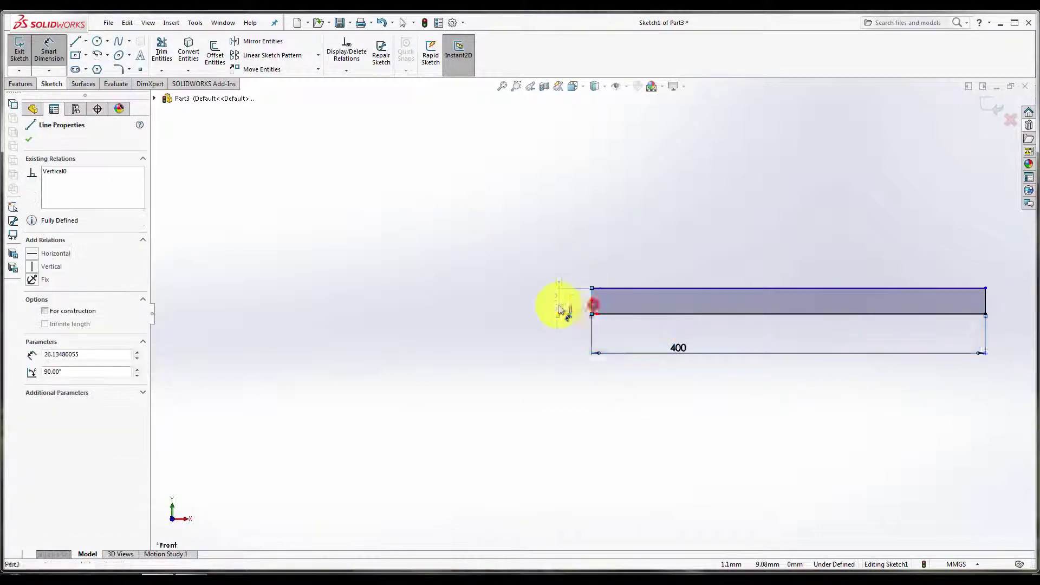
{"action": "left_click", "coordinate": [557, 305]}
{"action": "type", "text": "50"}
{"action": "key", "text": "Return"}
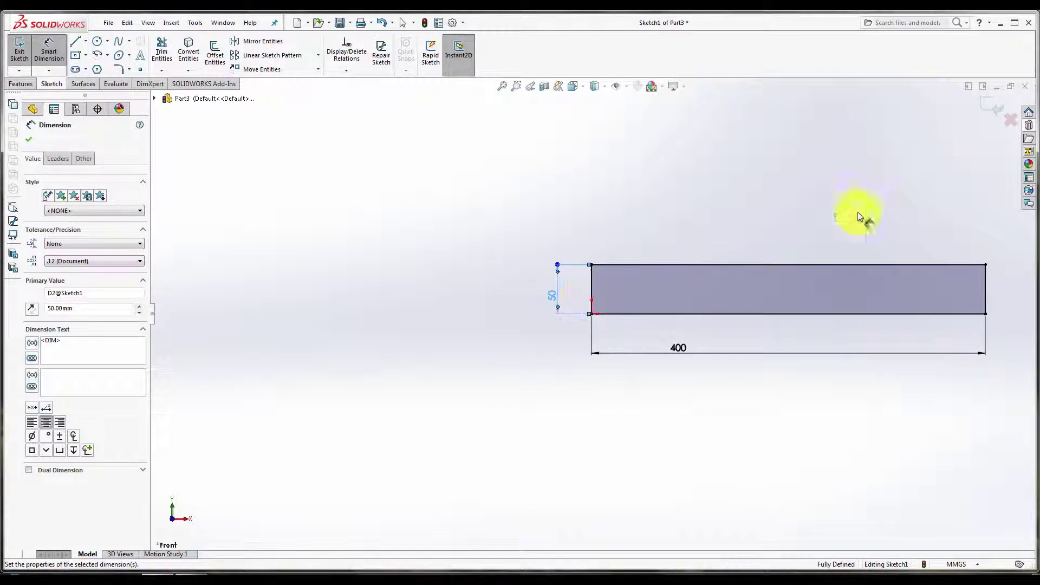
{"action": "left_click", "coordinate": [999, 111]}
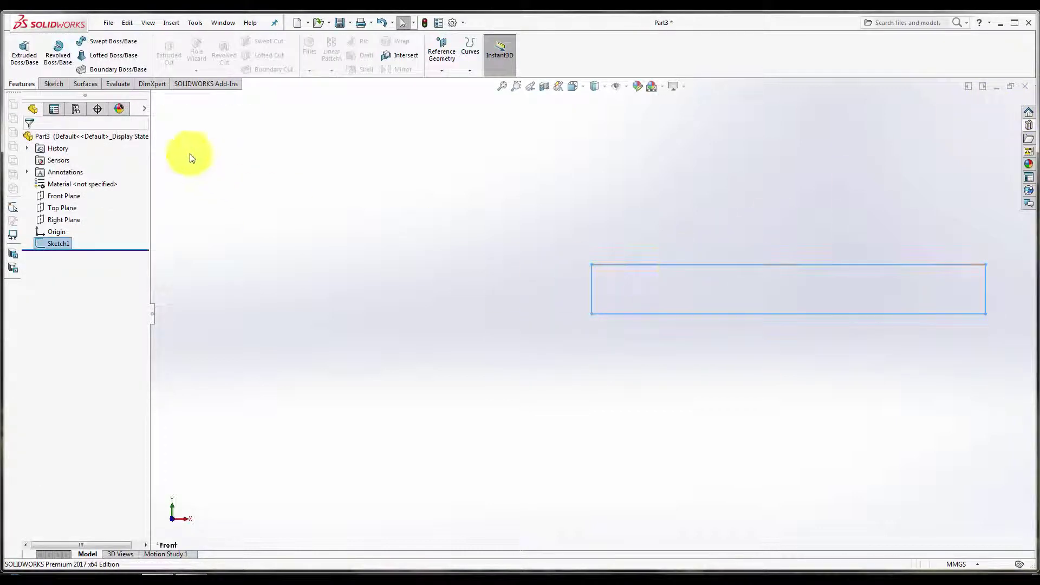
Step: Extrude the rectangle Blind 50 mm into Boss-Extrude1 and show it in isometric view
{"action": "left_click", "coordinate": [13, 61]}
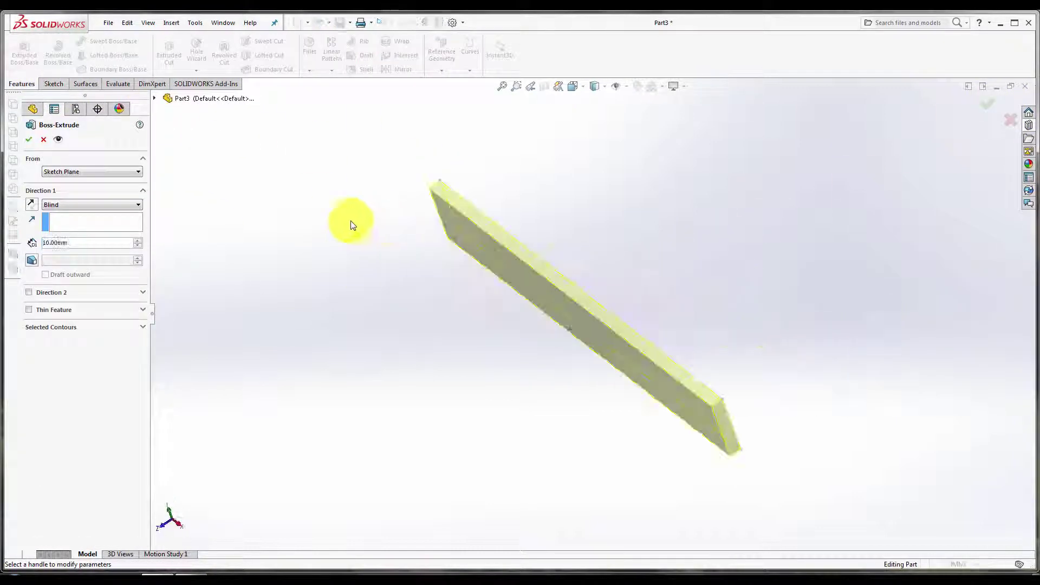
{"action": "left_click", "coordinate": [80, 241]}
{"action": "type", "text": "50"}
{"action": "key", "text": "Return"}
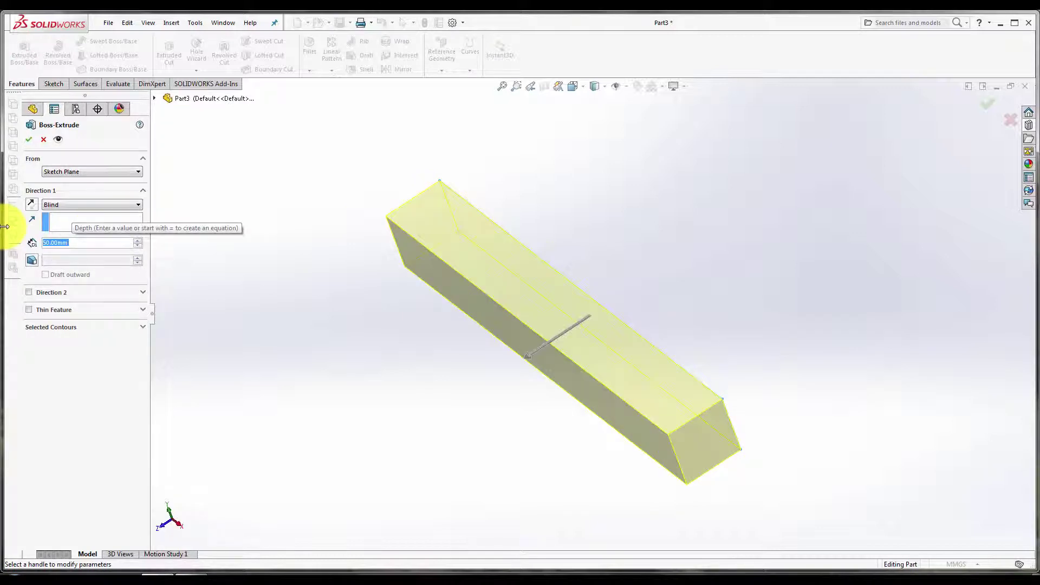
{"action": "left_click", "coordinate": [29, 140]}
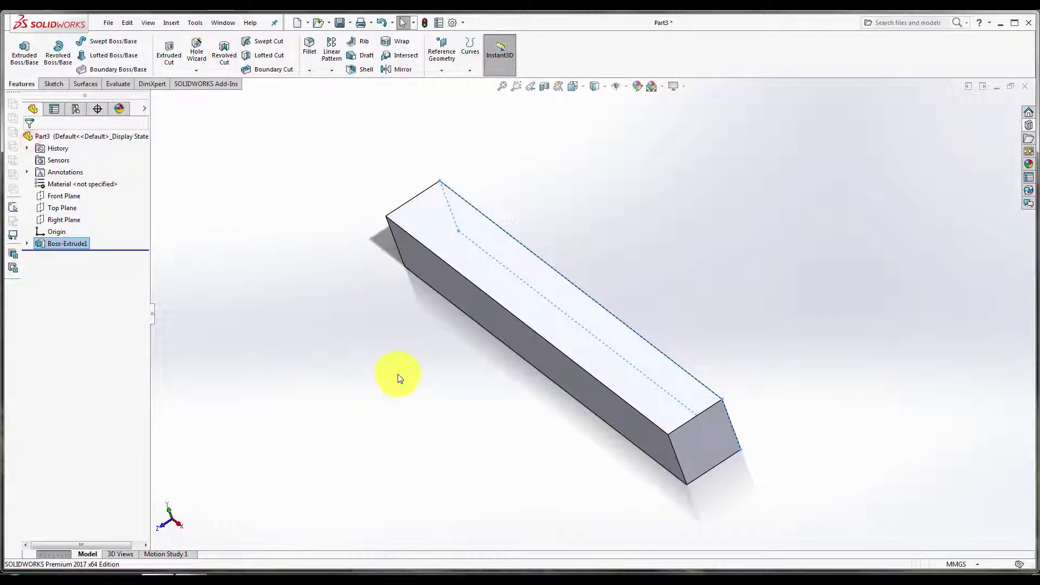
{"action": "middle_click_drag", "start_coordinate": [399, 379], "coordinate": [464, 351]}
{"action": "key", "text": "ctrl+7"}
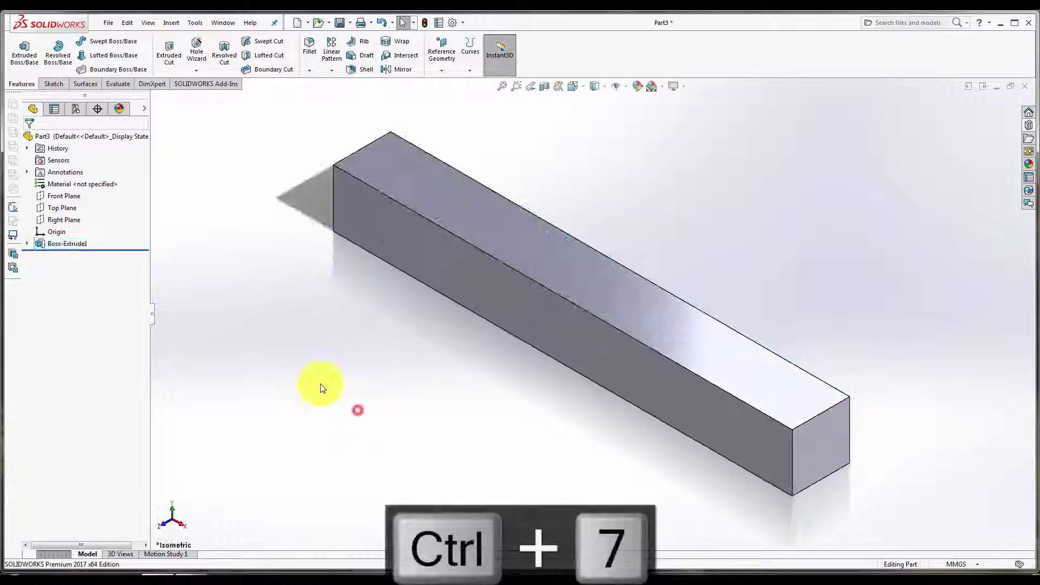
{"action": "left_click", "coordinate": [171, 24]}
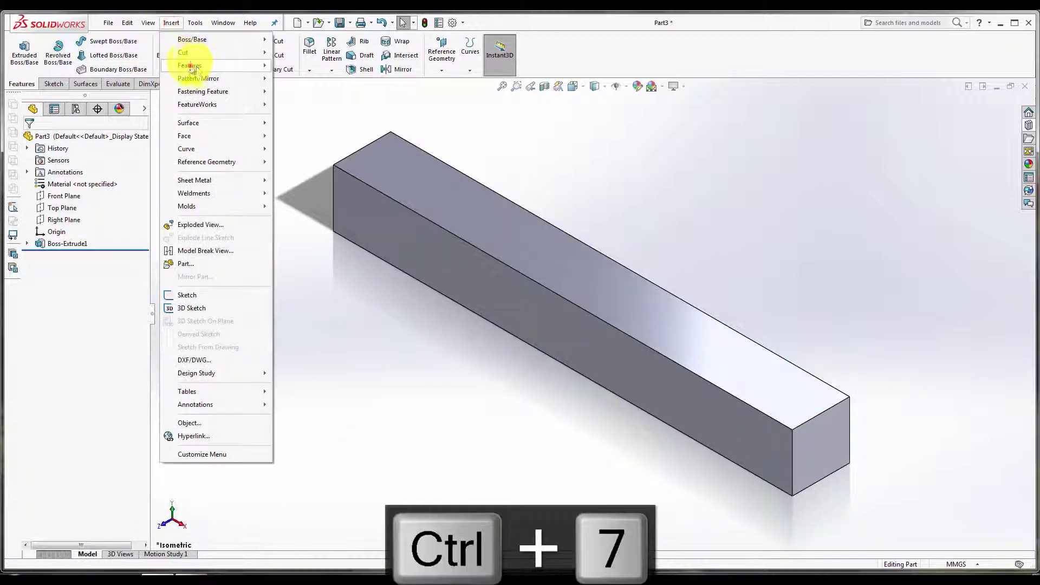
Step: Start a Flex feature on the bar body in Bending mode
{"action": "left_click", "coordinate": [299, 257]}
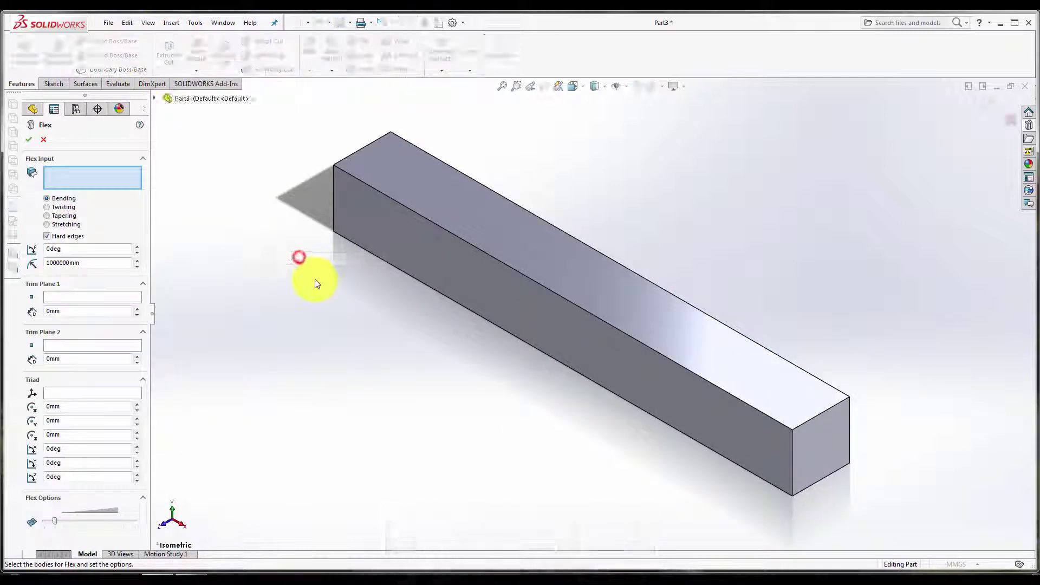
{"action": "left_click", "coordinate": [501, 249]}
{"action": "mouse_move", "coordinate": [428, 355]}
{"action": "middle_mouse_down"}
{"action": "mouse_move", "coordinate": [488, 322]}
{"action": "mouse_move", "coordinate": [473, 301]}
{"action": "middle_mouse_up"}
{"action": "left_click", "coordinate": [64, 299]}
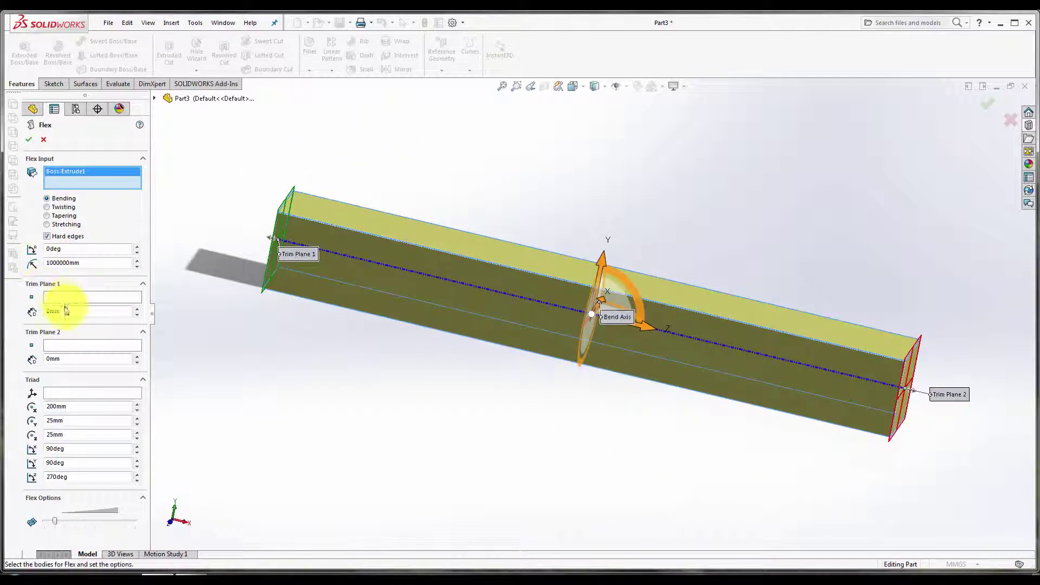
Step: Set the trim planes to 50 and 200 mm with a 60° bend and accept Flex1
{"action": "left_click", "coordinate": [66, 309]}
{"action": "type", "text": "50"}
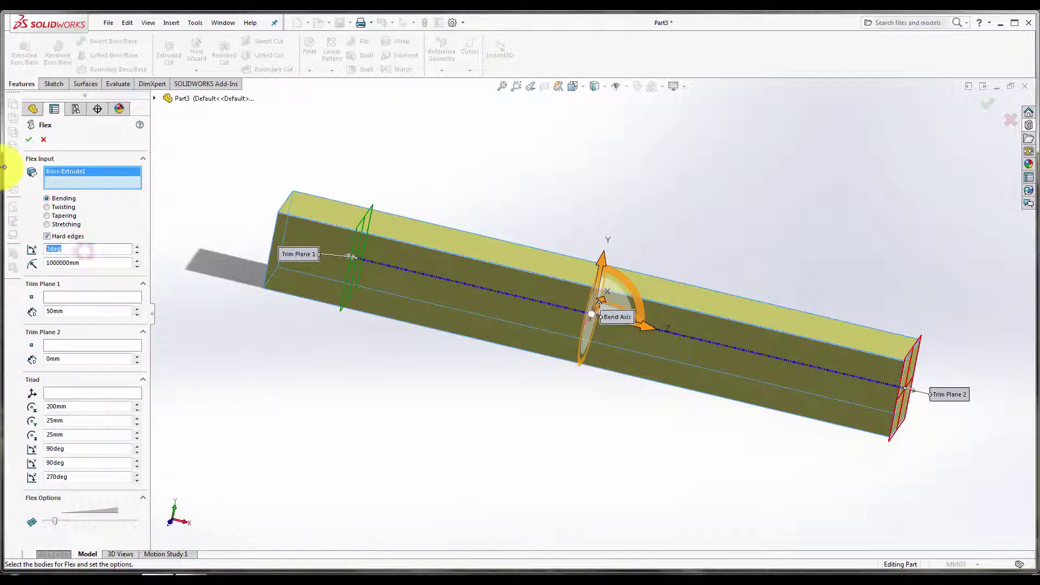
{"action": "type", "text": "60"}
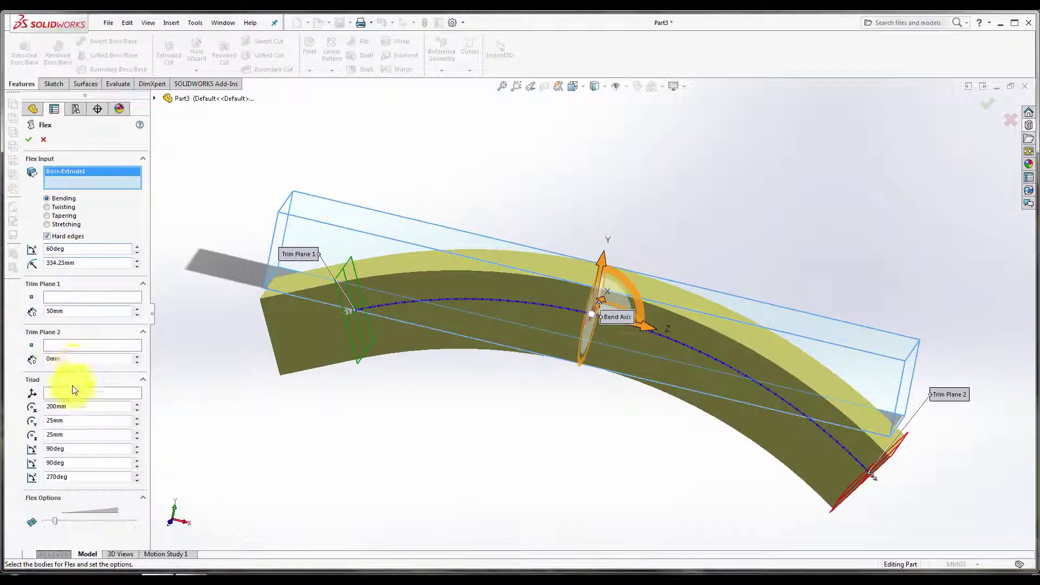
{"action": "left_click", "coordinate": [68, 359]}
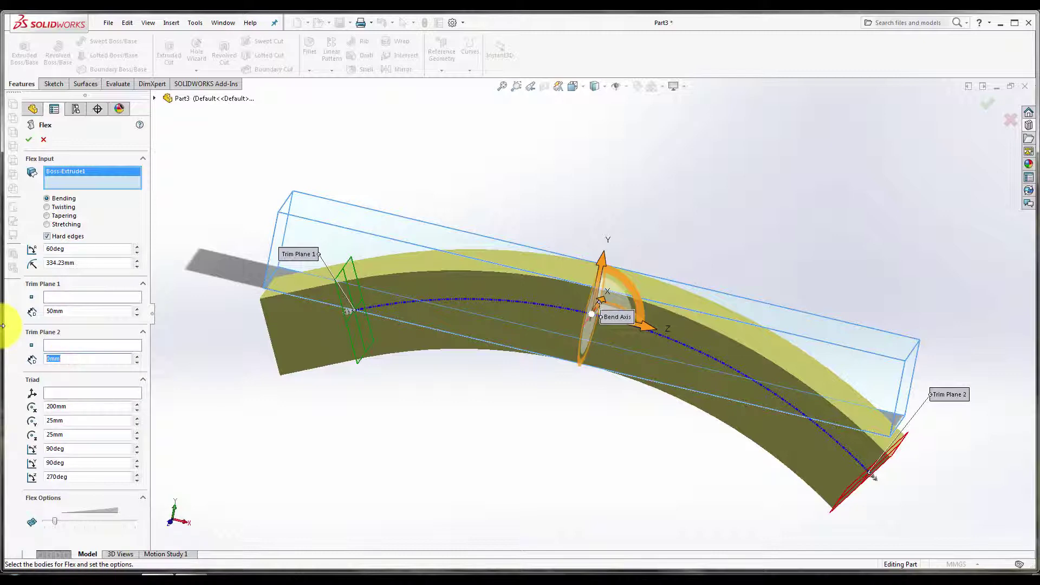
{"action": "type", "text": "20"}
{"action": "key", "text": "Return"}
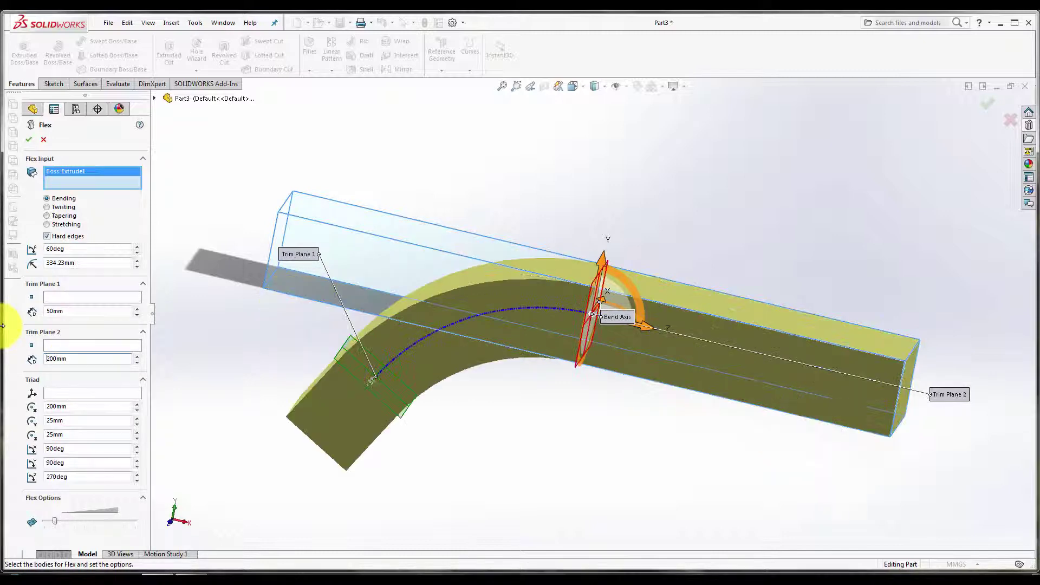
{"action": "middle_click_drag", "start_coordinate": [673, 445], "coordinate": [677, 442]}
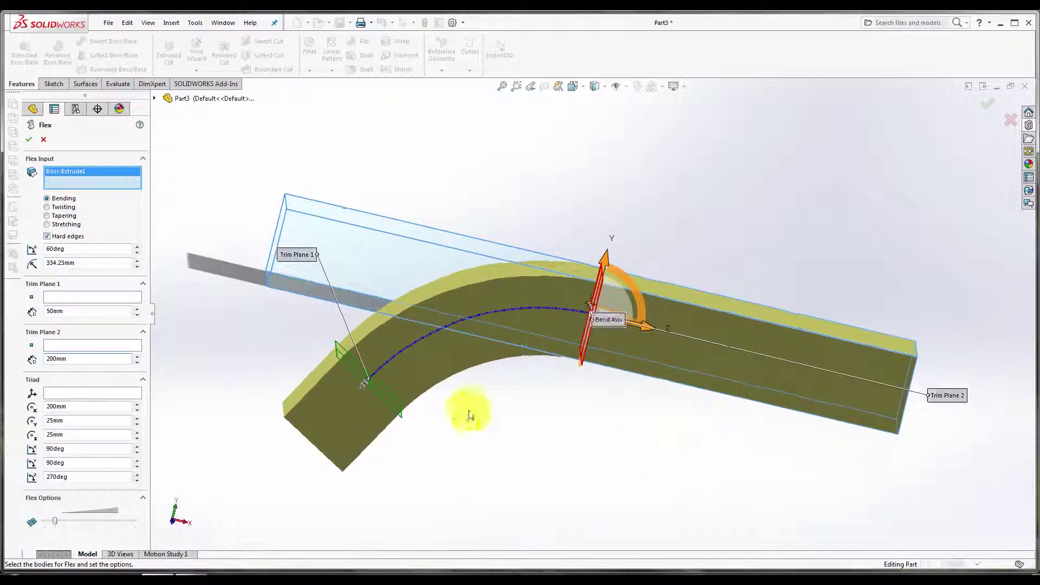
{"action": "left_click", "coordinate": [30, 140]}
{"action": "mouse_move", "coordinate": [555, 407]}
{"action": "middle_mouse_down"}
{"action": "mouse_move", "coordinate": [573, 420]}
{"action": "mouse_move", "coordinate": [557, 343]}
{"action": "mouse_move", "coordinate": [578, 417]}
{"action": "mouse_move", "coordinate": [522, 434]}
{"action": "middle_mouse_up"}
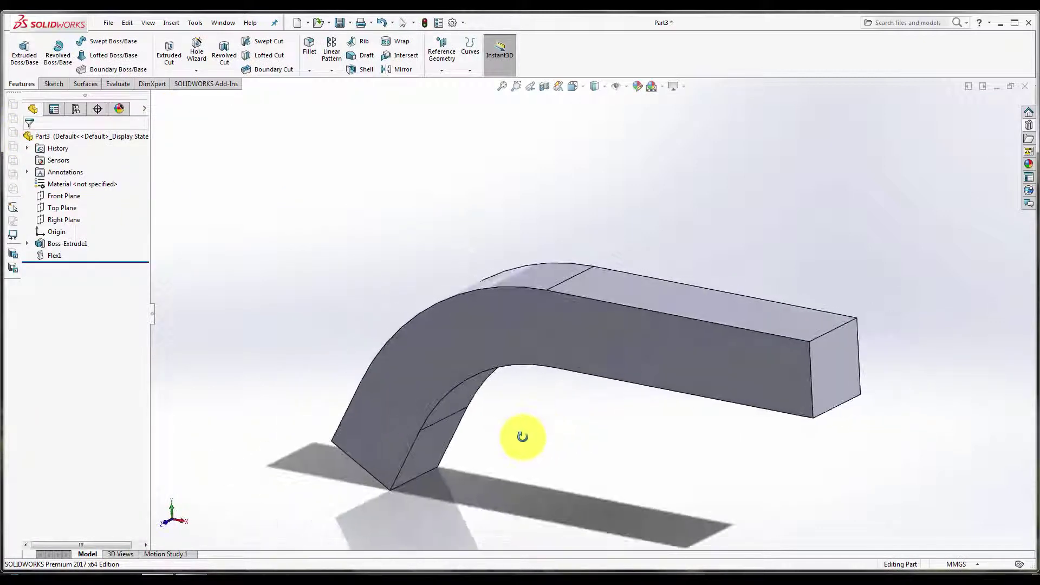
Step: Edit Flex1 and change its bend angle to 90°
{"action": "right_click", "coordinate": [46, 256]}
{"action": "left_click", "coordinate": [53, 231]}
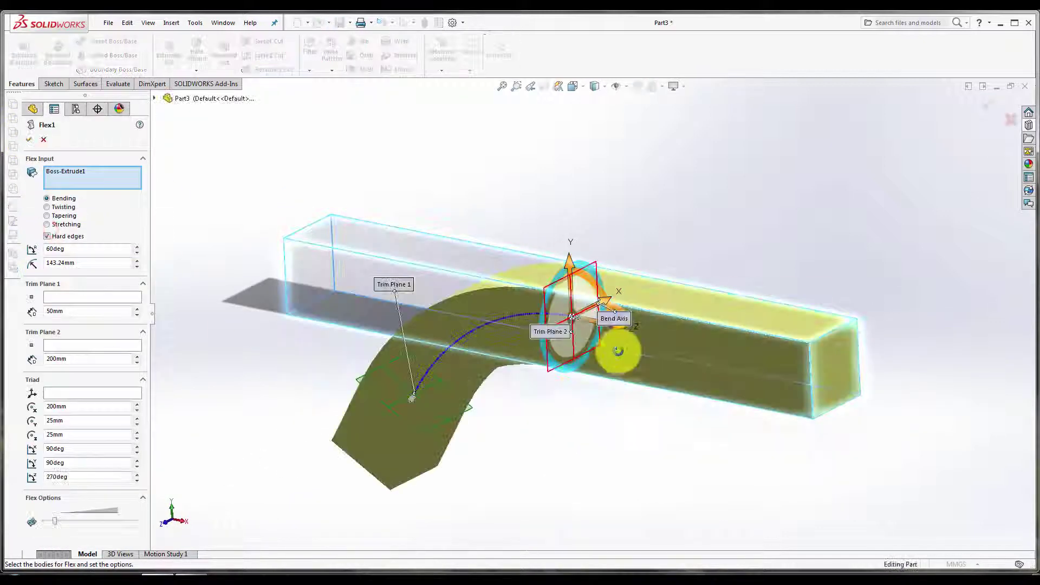
{"action": "middle_click_drag", "start_coordinate": [615, 352], "coordinate": [655, 352]}
{"action": "double_click", "coordinate": [78, 253]}
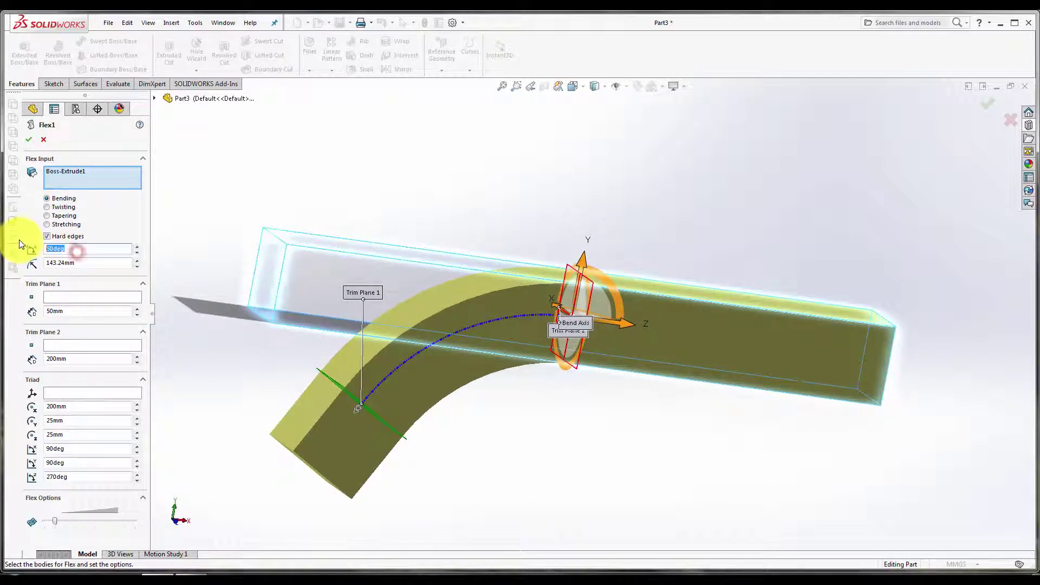
{"action": "type", "text": "90"}
{"action": "key", "text": "Return"}
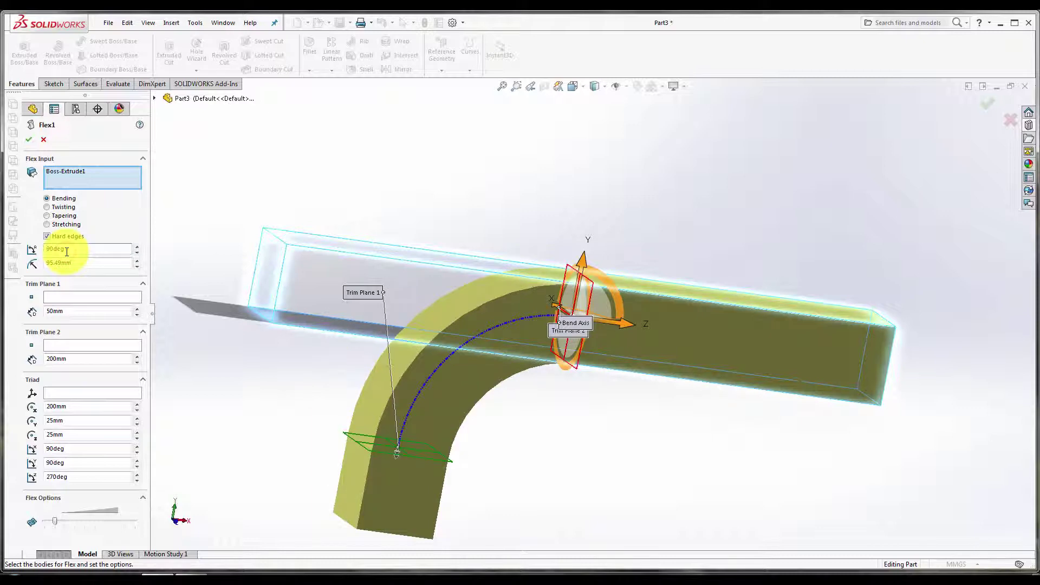
{"action": "middle_click_drag", "start_coordinate": [371, 383], "coordinate": [409, 408]}
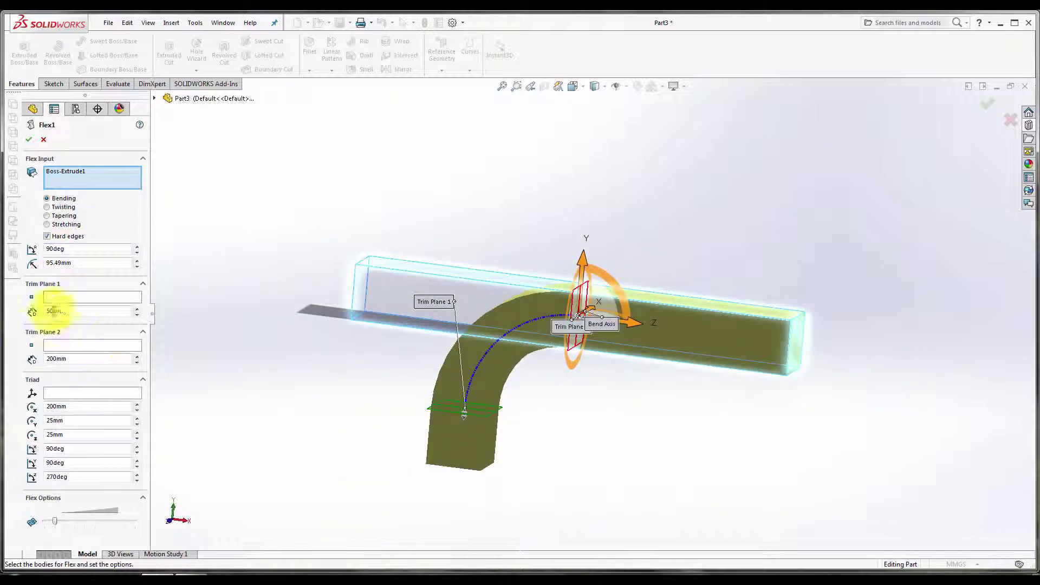
Step: Set Trim Plane 1 to 80 mm and accept the edited Flex1
{"action": "double_click", "coordinate": [76, 313]}
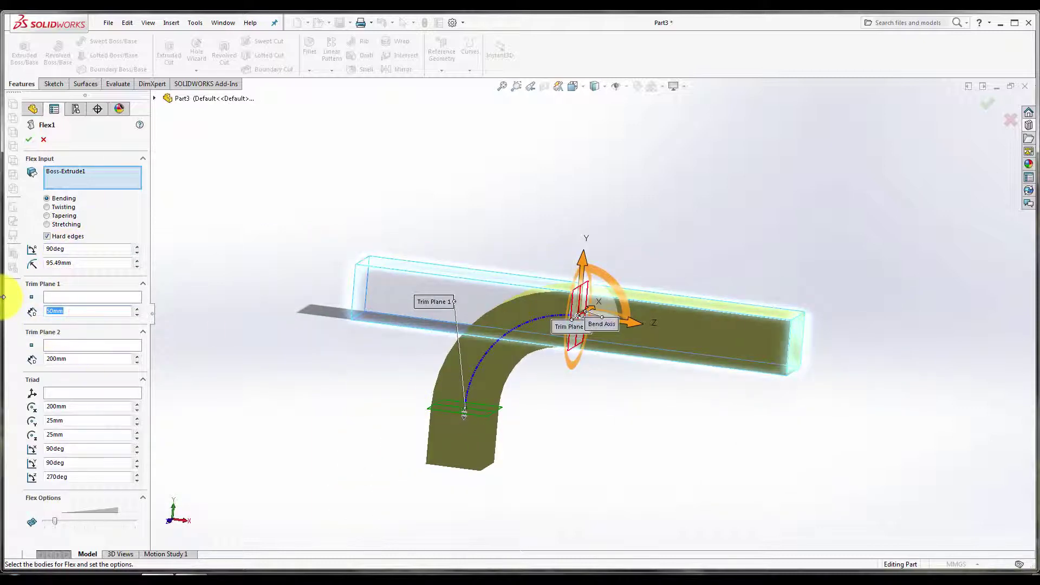
{"action": "type", "text": "80"}
{"action": "key", "text": "Return"}
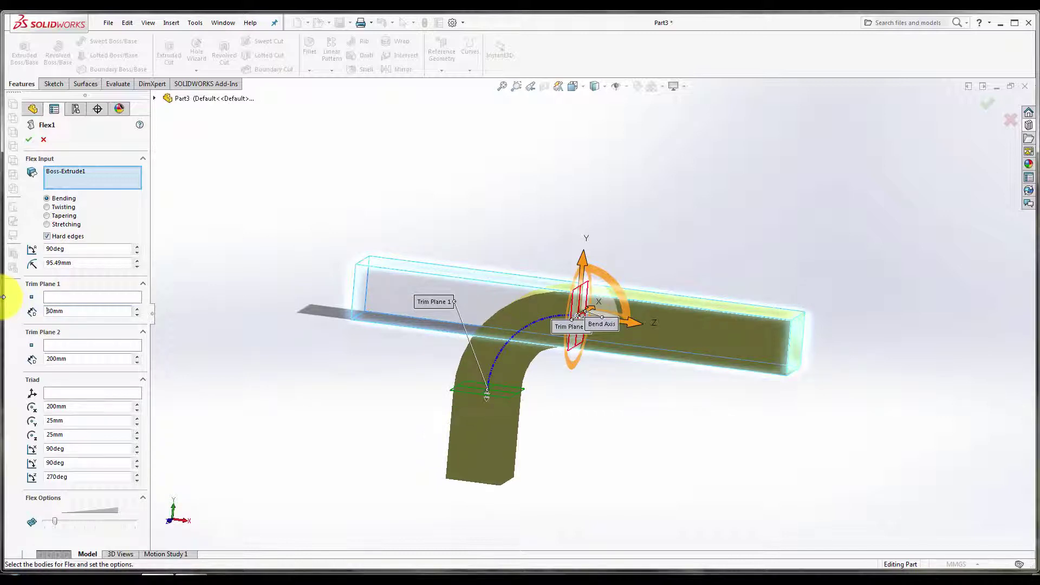
{"action": "middle_click_drag", "start_coordinate": [596, 373], "coordinate": [552, 395]}
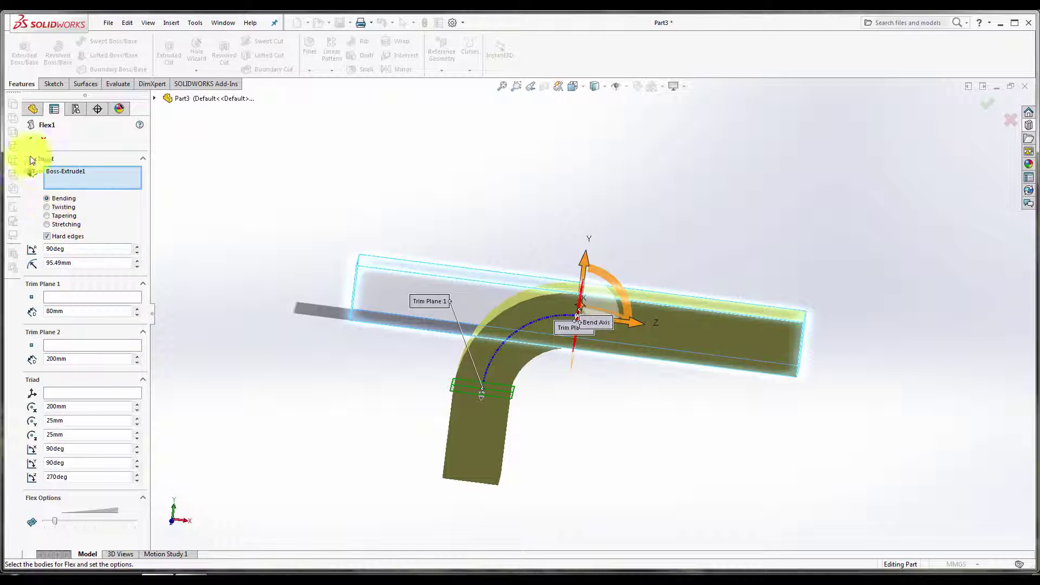
{"action": "left_click", "coordinate": [31, 140]}
{"action": "mouse_move", "coordinate": [681, 448]}
{"action": "middle_mouse_down"}
{"action": "mouse_move", "coordinate": [724, 390]}
{"action": "mouse_move", "coordinate": [696, 444]}
{"action": "middle_mouse_up"}
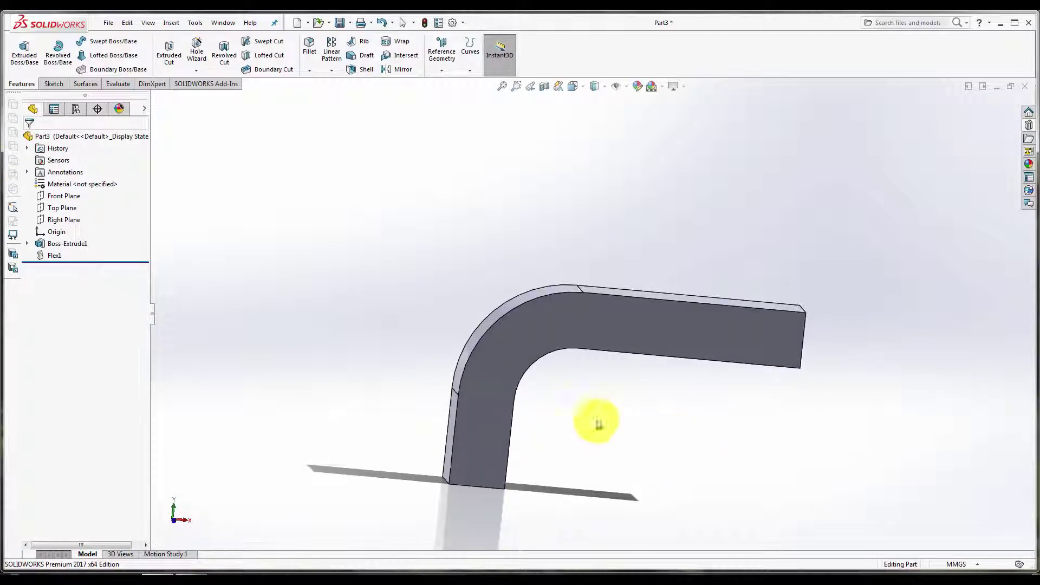
{"action": "right_click", "coordinate": [45, 259]}
{"action": "left_click", "coordinate": [56, 228]}
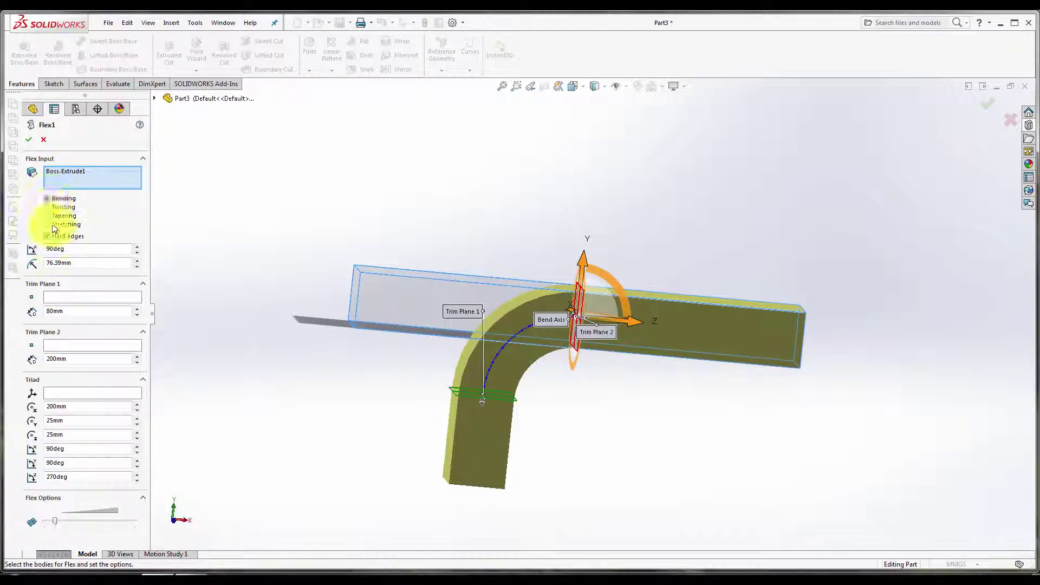
{"action": "left_click", "coordinate": [41, 143]}
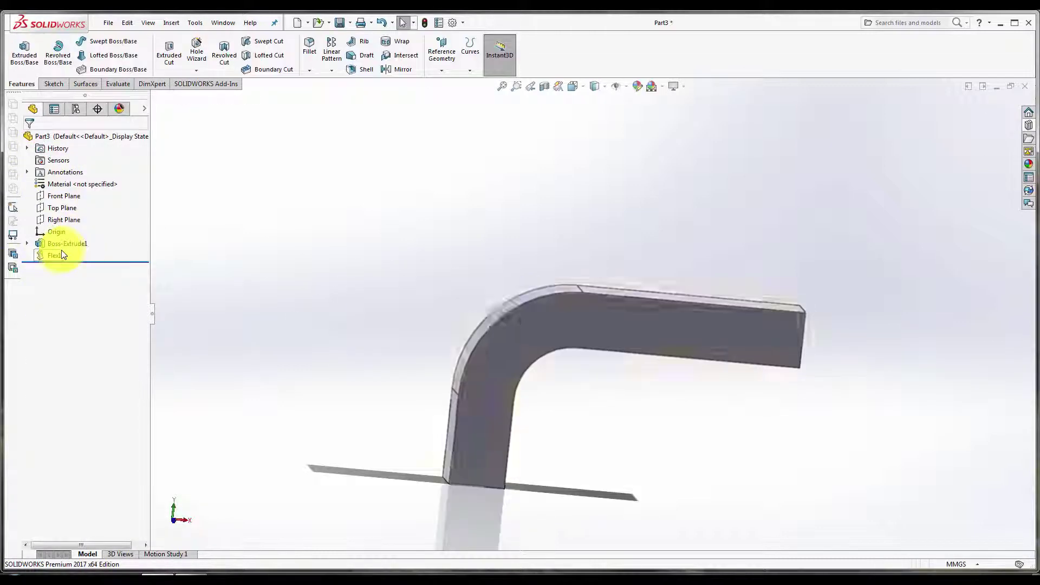
Step: Delete Flex1 and confirm, leaving the straight Boss-Extrude1 bar
{"action": "right_click", "coordinate": [54, 253]}
{"action": "left_click", "coordinate": [81, 313]}
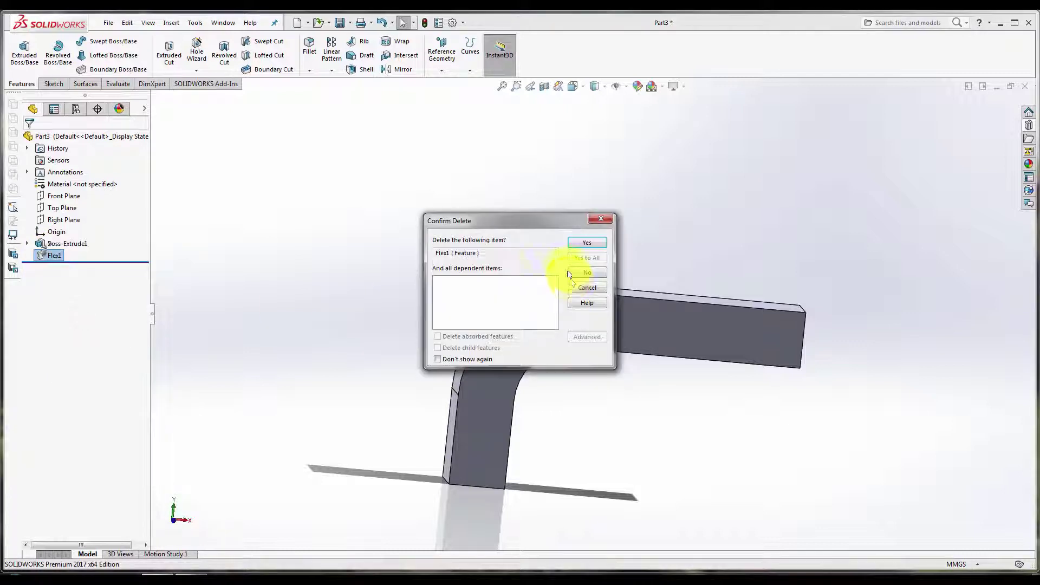
{"action": "left_click", "coordinate": [590, 248]}
{"action": "mouse_move", "coordinate": [486, 271]}
{"action": "middle_mouse_down"}
{"action": "mouse_move", "coordinate": [556, 291]}
{"action": "mouse_move", "coordinate": [541, 325]}
{"action": "middle_mouse_up"}
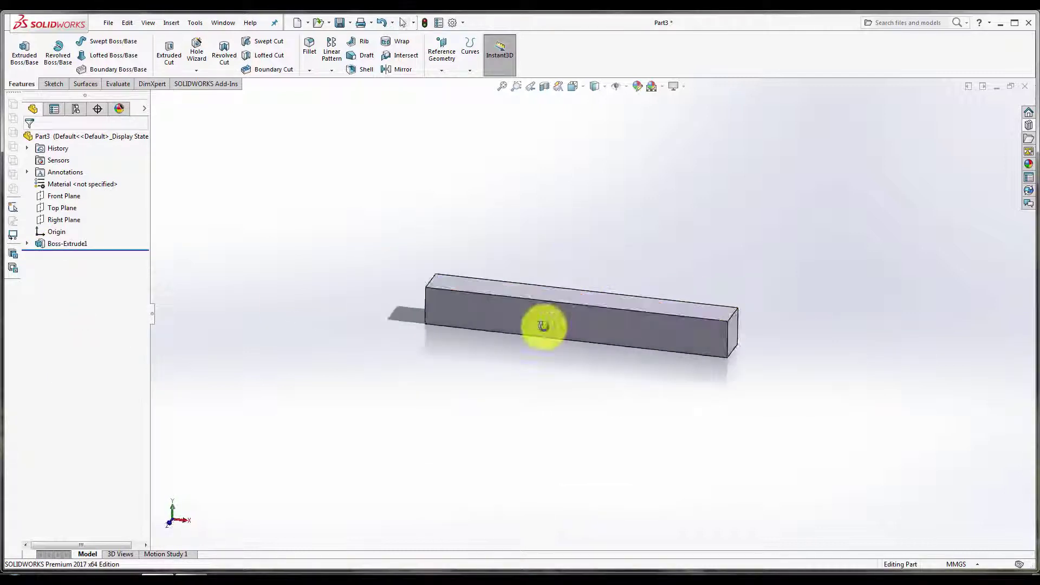
{"action": "left_click", "coordinate": [172, 23]}
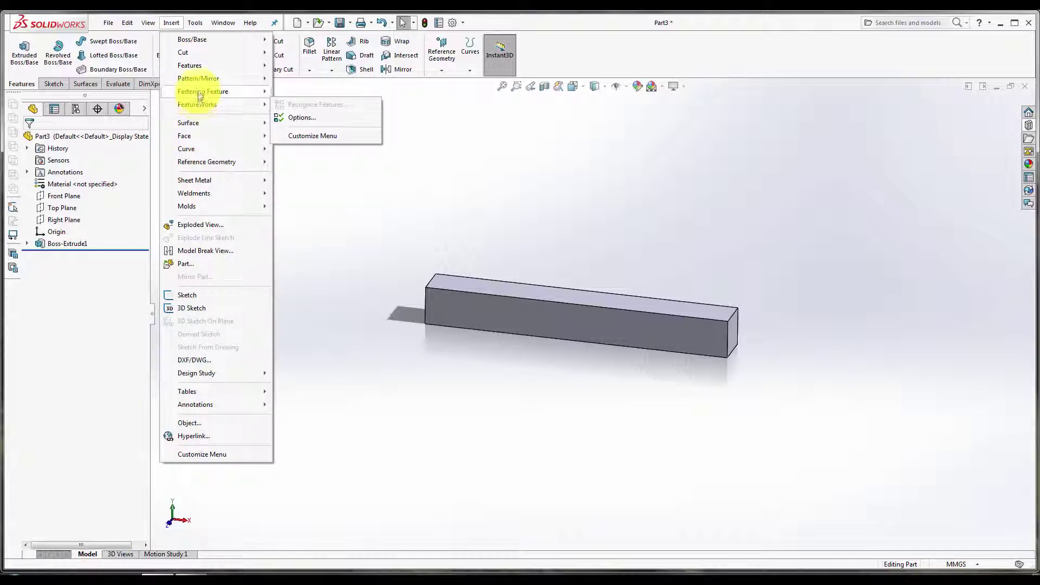
{"action": "mouse_move", "coordinate": [190, 65]}
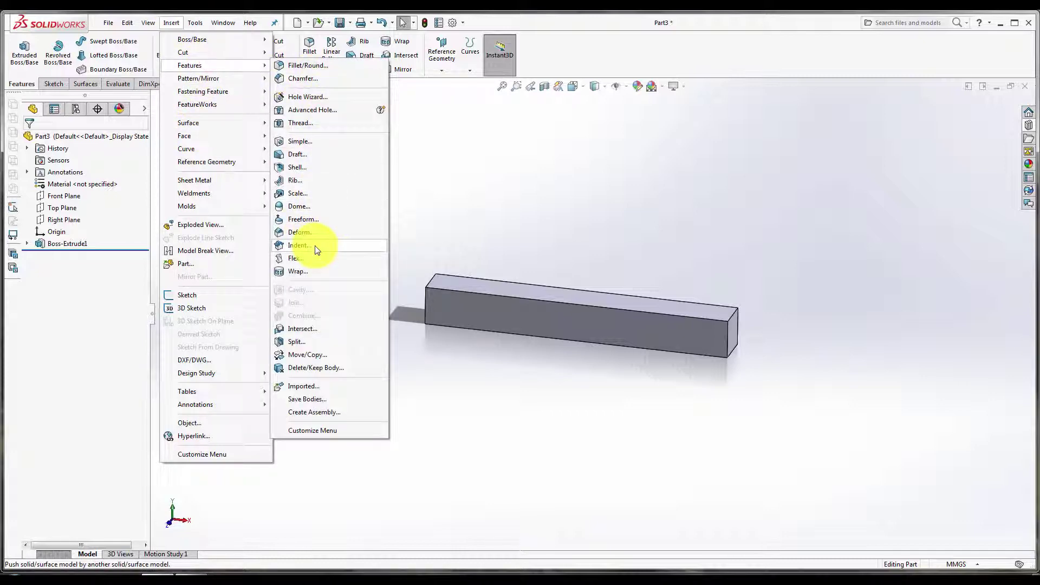
Step: Start a new Flex on the bar with a 1000° angle in Twisting mode
{"action": "left_click", "coordinate": [313, 258]}
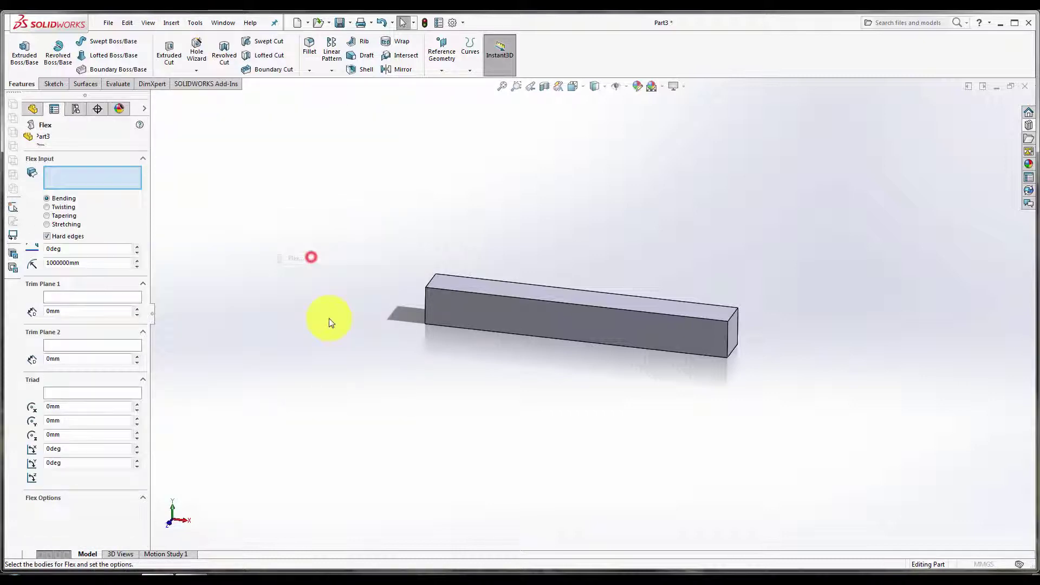
{"action": "left_click", "coordinate": [486, 307]}
{"action": "left_click", "coordinate": [87, 251]}
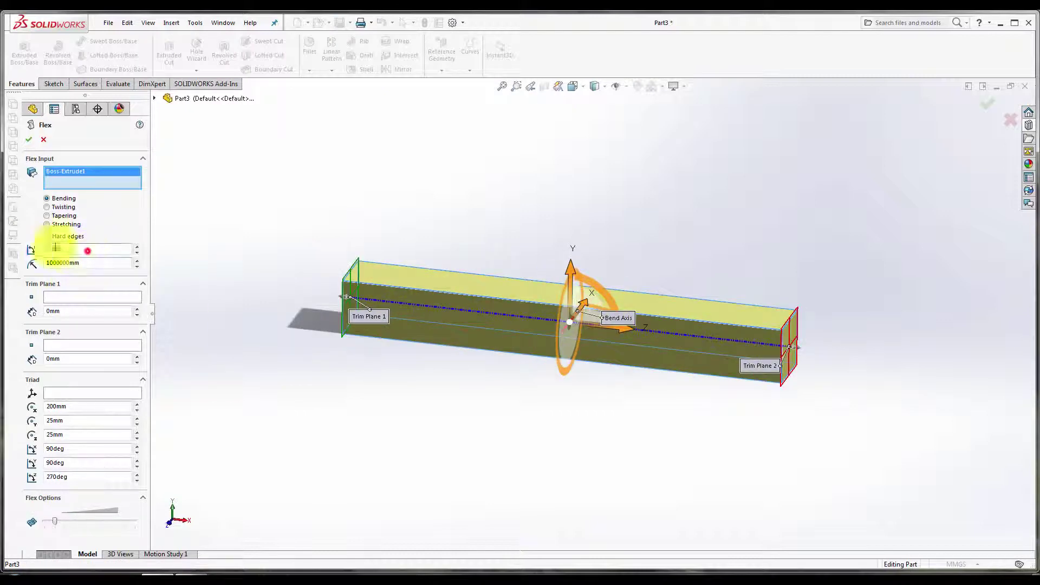
{"action": "type", "text": "100"}
{"action": "key", "text": "Return"}
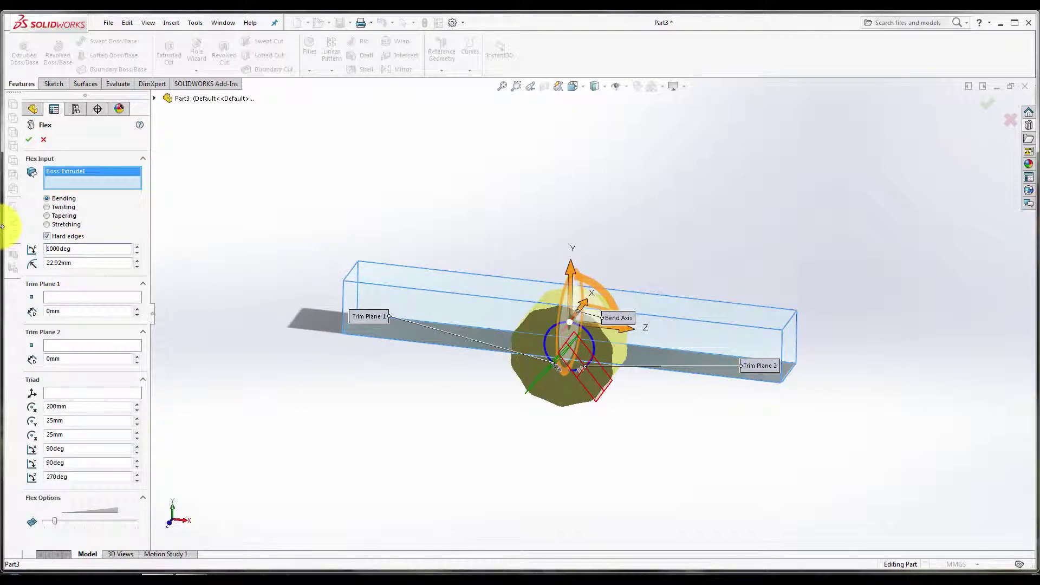
{"action": "left_click", "coordinate": [44, 208]}
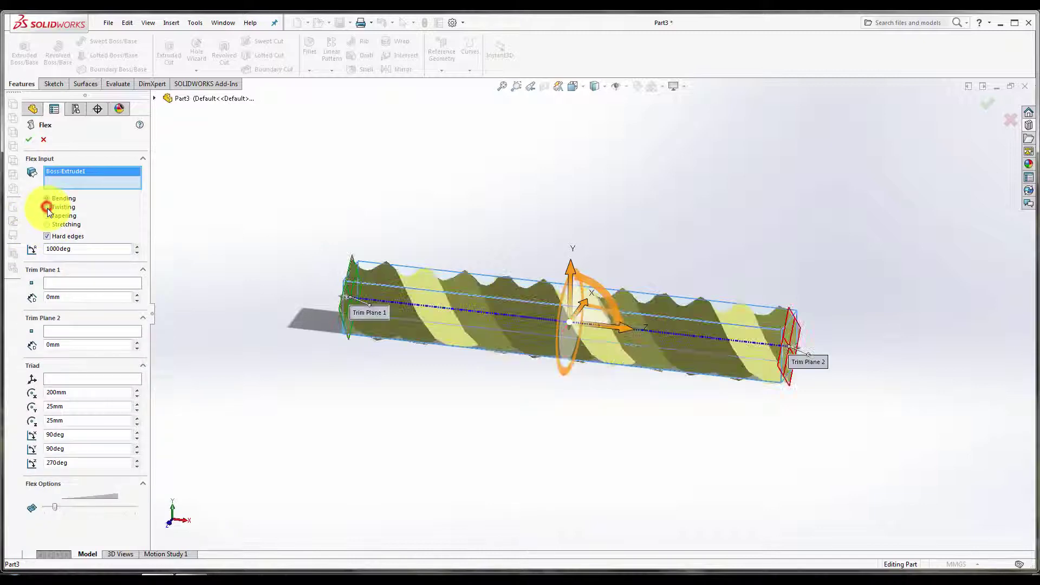
{"action": "scroll", "coordinate": [607, 331], "scroll_direction": "down", "scroll_amount": 2}
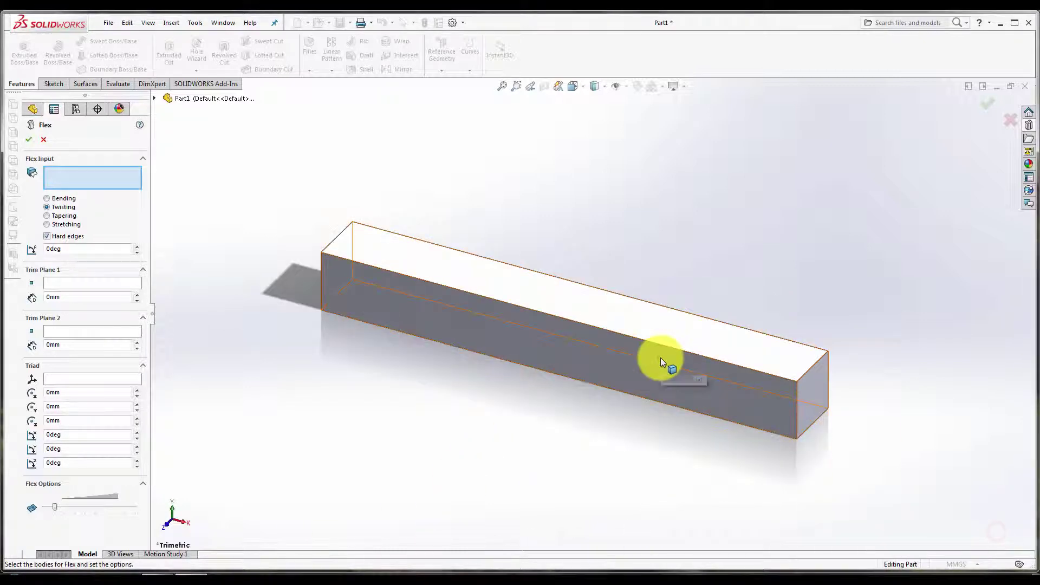
{"action": "left_click", "coordinate": [660, 361]}
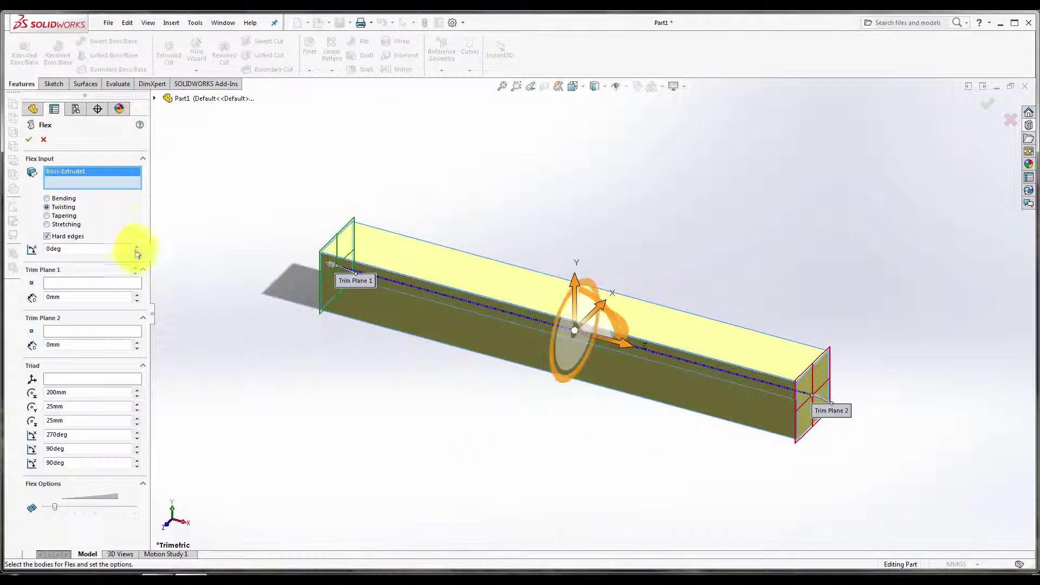
Step: Set the twist angle to 360°, then 700°, and accept the twisting Flex1
{"action": "double_click", "coordinate": [72, 250]}
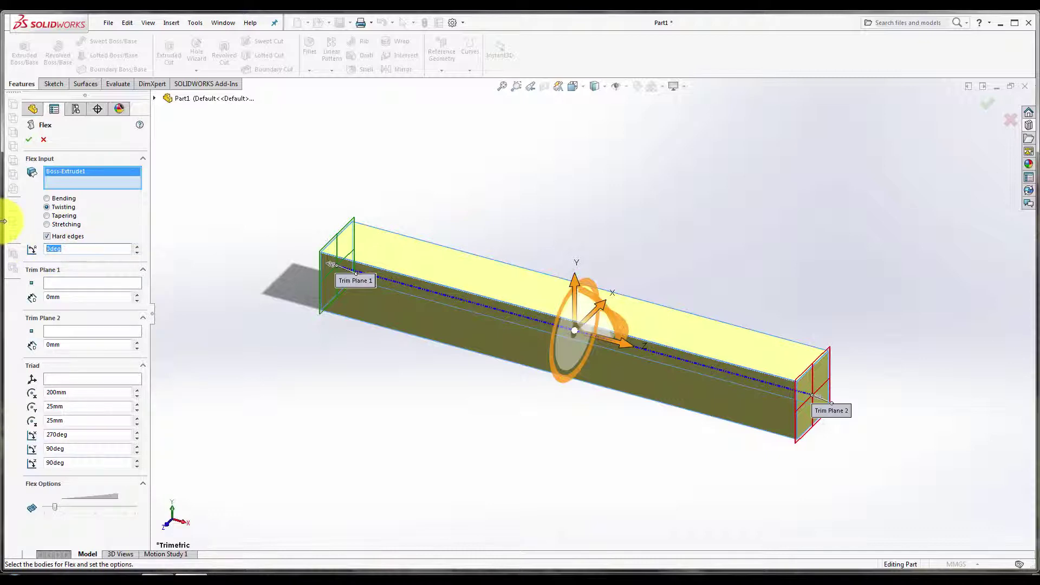
{"action": "type", "text": "360"}
{"action": "key", "text": "Return"}
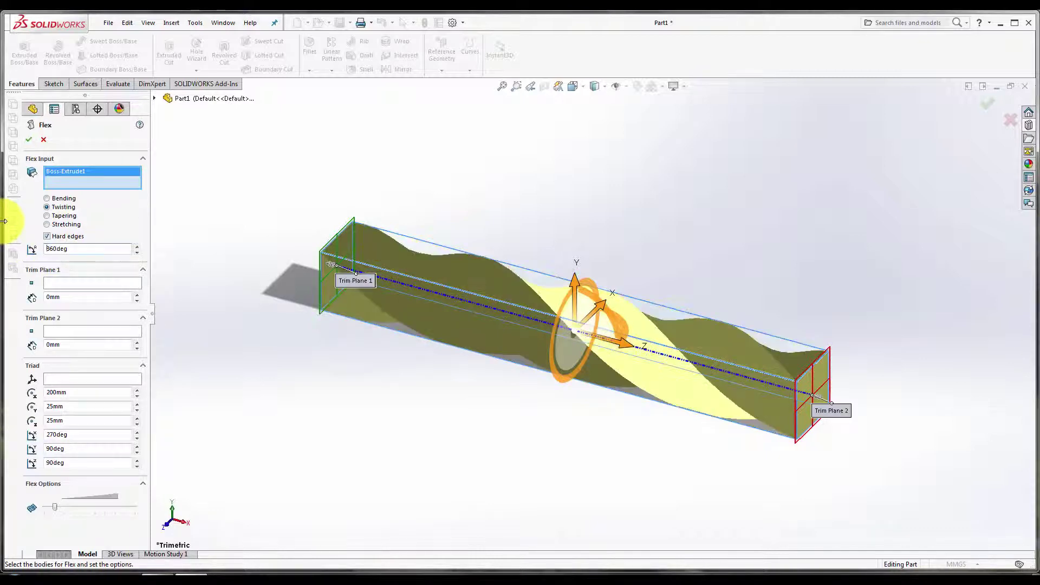
{"action": "double_click", "coordinate": [76, 250]}
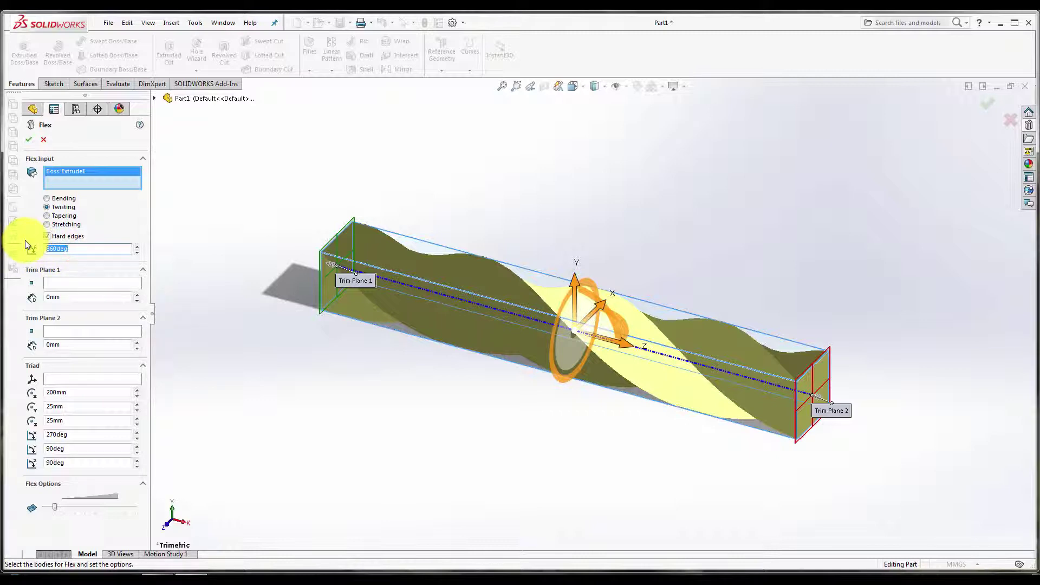
{"action": "type", "text": "700"}
{"action": "key", "text": "Return"}
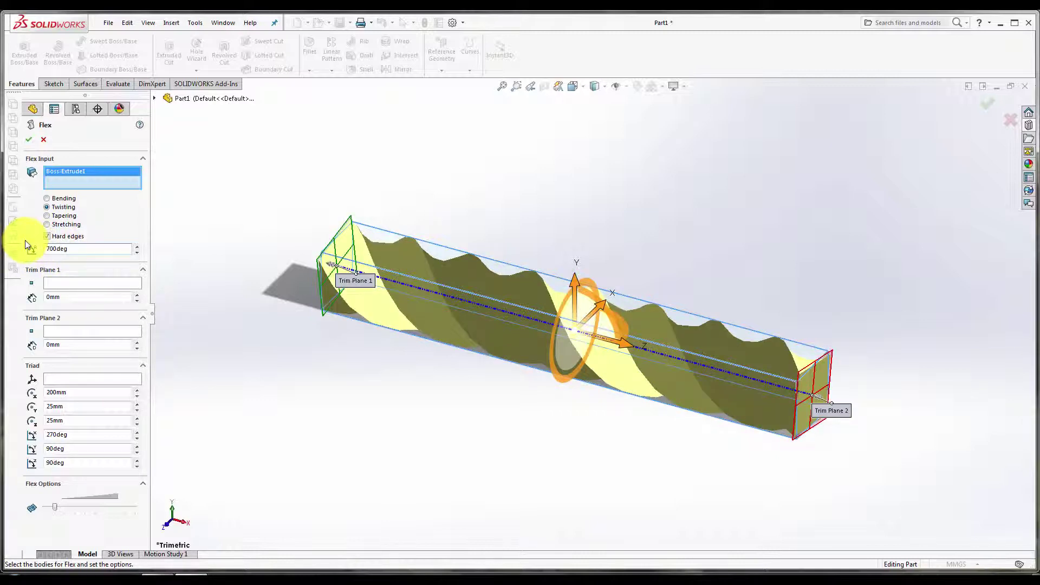
{"action": "left_click", "coordinate": [29, 139]}
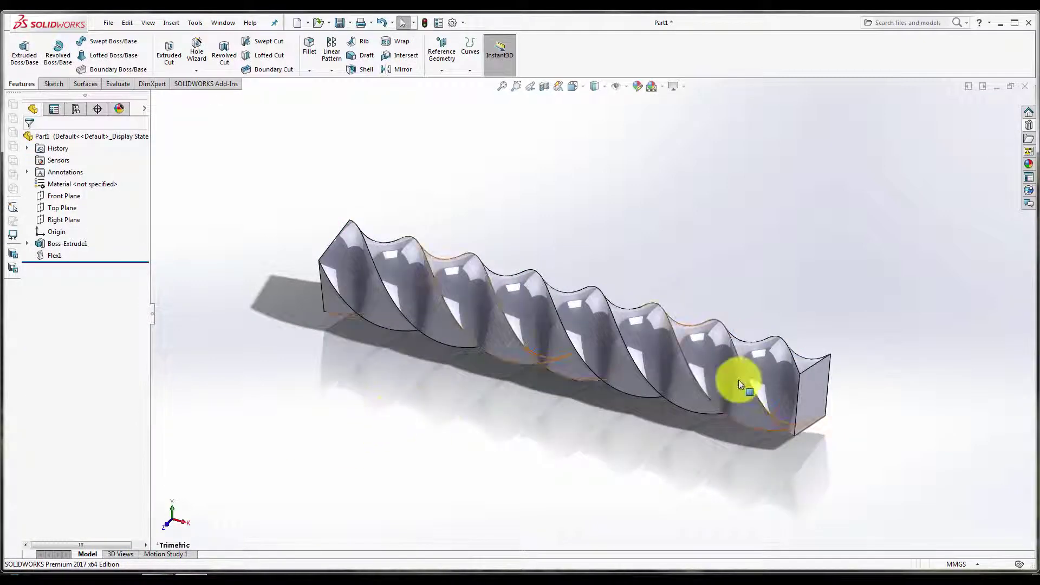
Step: Orbit and zoom around the 700° spiral bar, then edit Flex1
{"action": "mouse_move", "coordinate": [739, 380]}
{"action": "middle_mouse_down"}
{"action": "mouse_move", "coordinate": [726, 414]}
{"action": "mouse_move", "coordinate": [707, 420]}
{"action": "mouse_move", "coordinate": [743, 411]}
{"action": "middle_mouse_up"}
{"action": "scroll", "coordinate": [697, 415], "scroll_direction": "down", "scroll_amount": 3}
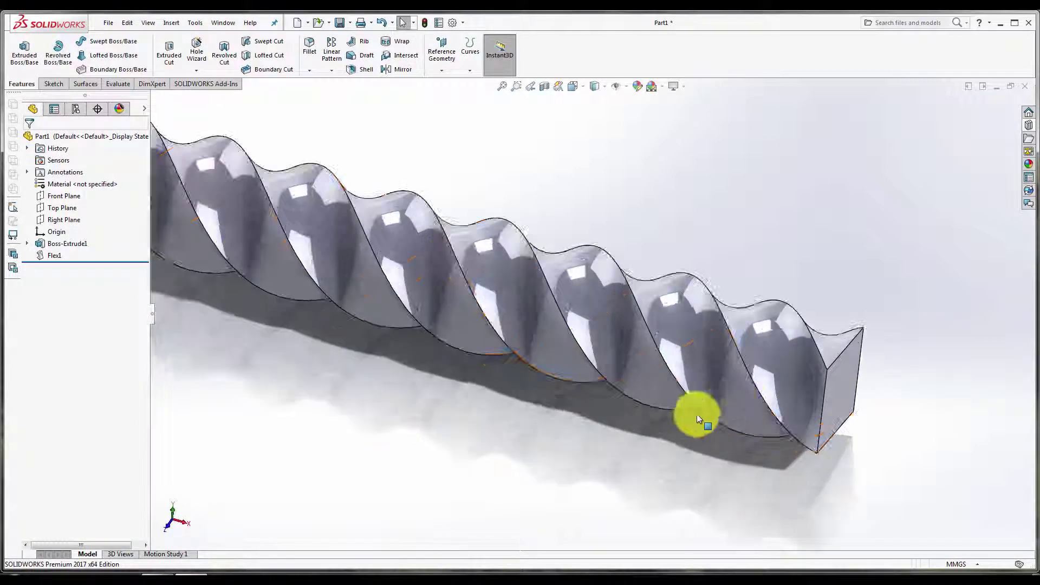
{"action": "scroll", "coordinate": [698, 417], "scroll_direction": "up", "scroll_amount": 3}
{"action": "mouse_move", "coordinate": [557, 348]}
{"action": "middle_mouse_down"}
{"action": "mouse_move", "coordinate": [639, 202]}
{"action": "mouse_move", "coordinate": [581, 275]}
{"action": "mouse_move", "coordinate": [551, 339]}
{"action": "middle_mouse_up"}
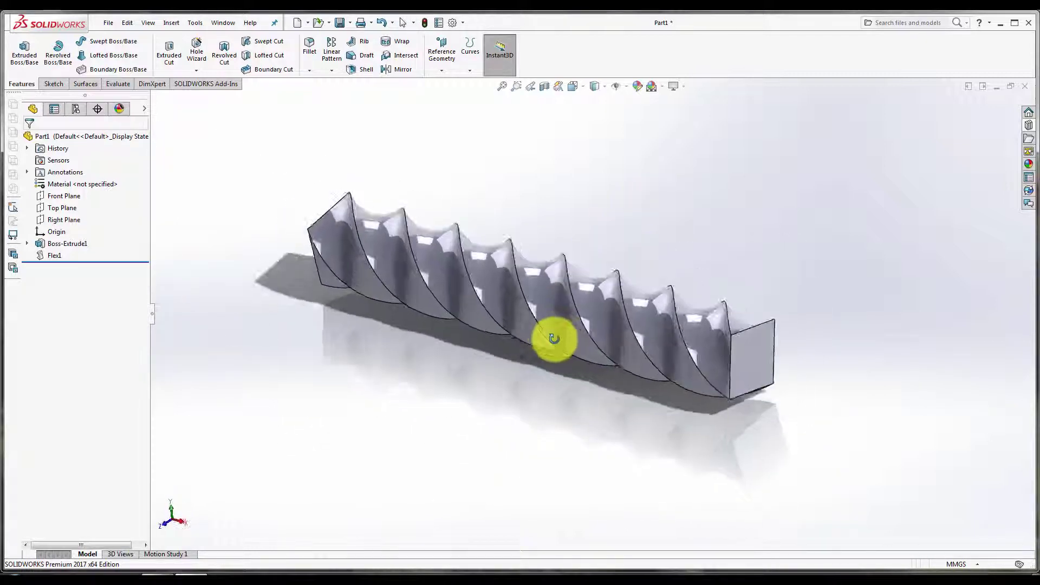
{"action": "right_click", "coordinate": [56, 257]}
{"action": "left_click", "coordinate": [66, 230]}
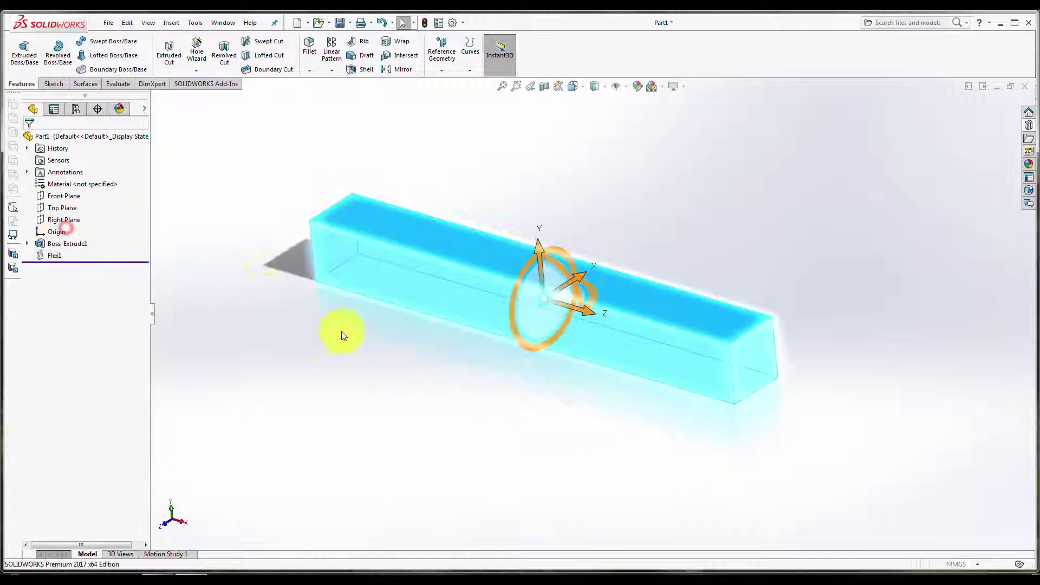
Step: Switch Flex1 to Tapering, trying factors 1 and 0.2 before settling on 0.5
{"action": "left_click", "coordinate": [46, 216]}
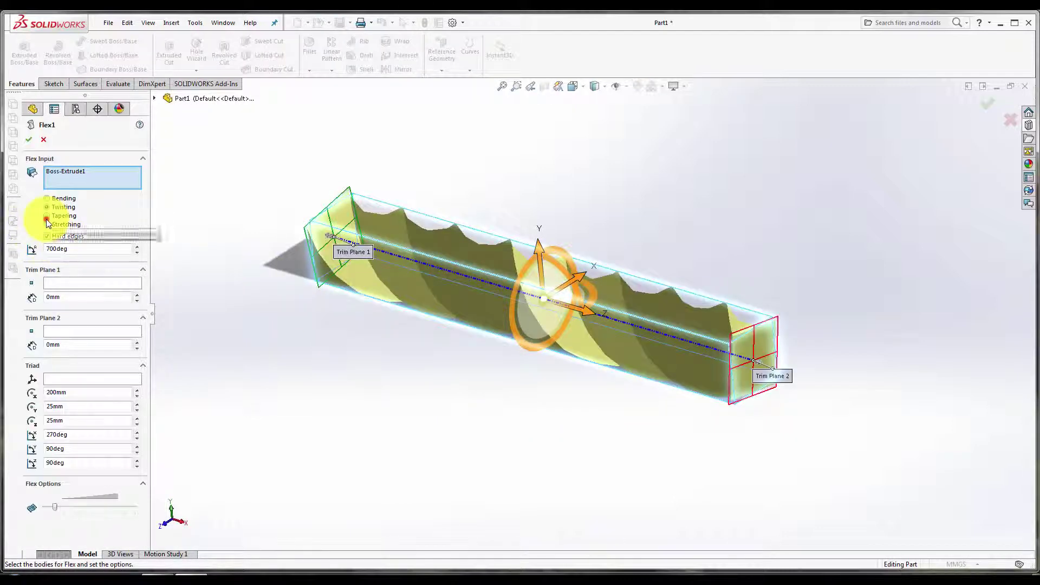
{"action": "left_click", "coordinate": [102, 250]}
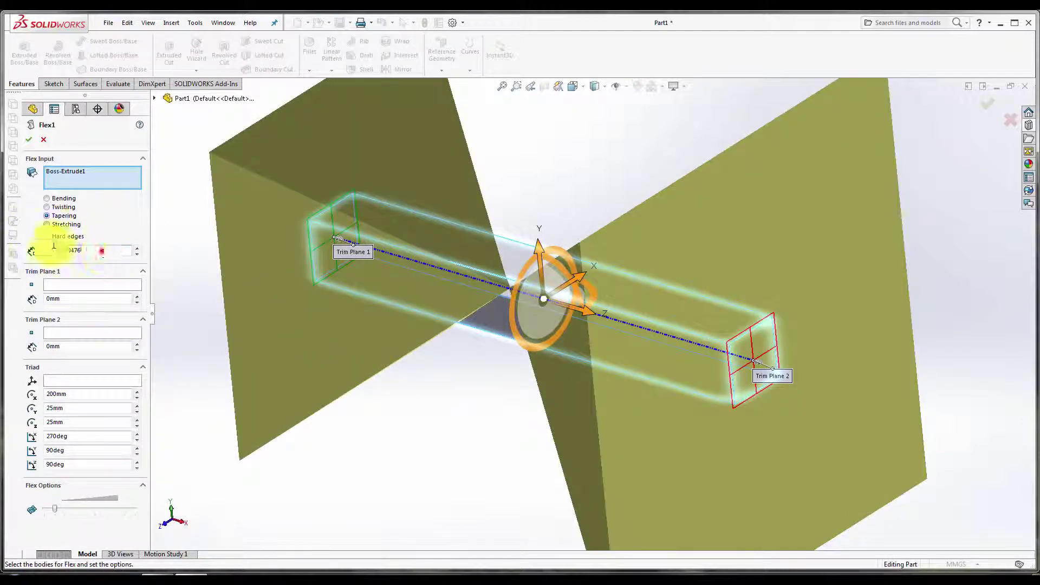
{"action": "key", "text": "Return"}
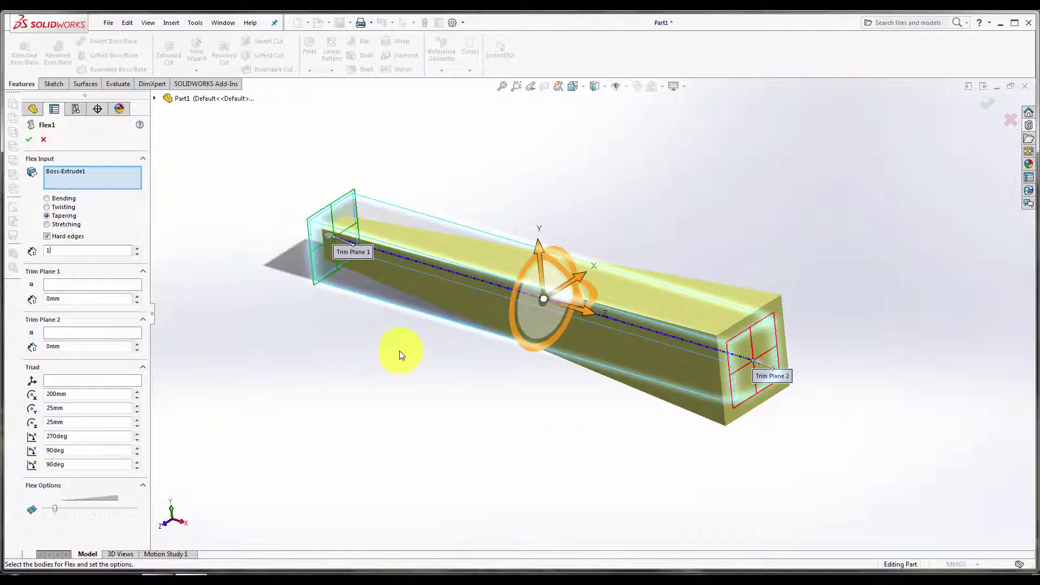
{"action": "middle_click_drag", "start_coordinate": [399, 348], "coordinate": [552, 297]}
{"action": "scroll", "coordinate": [448, 284], "scroll_direction": "down", "scroll_amount": 2}
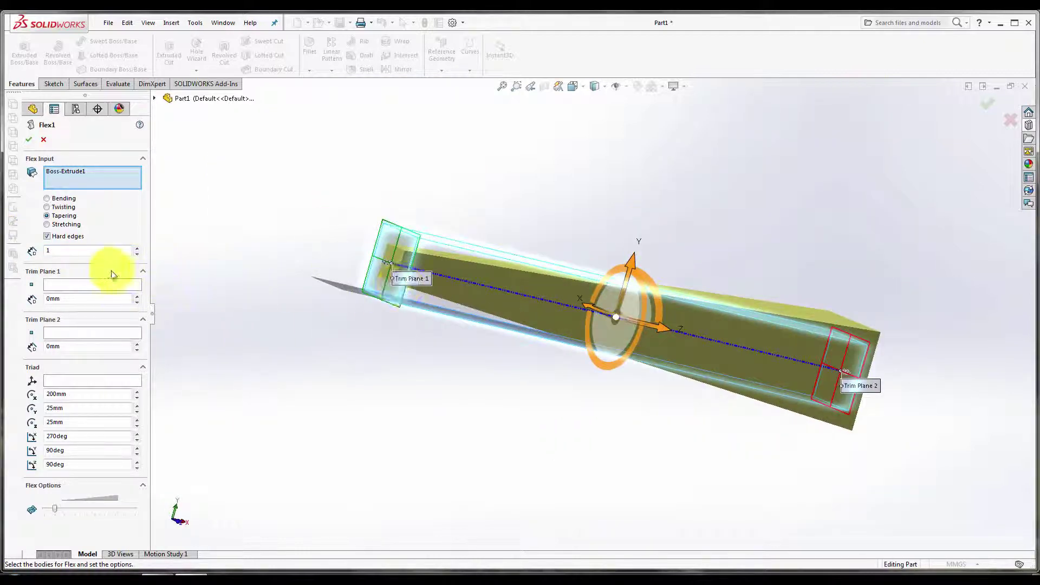
{"action": "left_click", "coordinate": [67, 249]}
{"action": "type", "text": "0.2"}
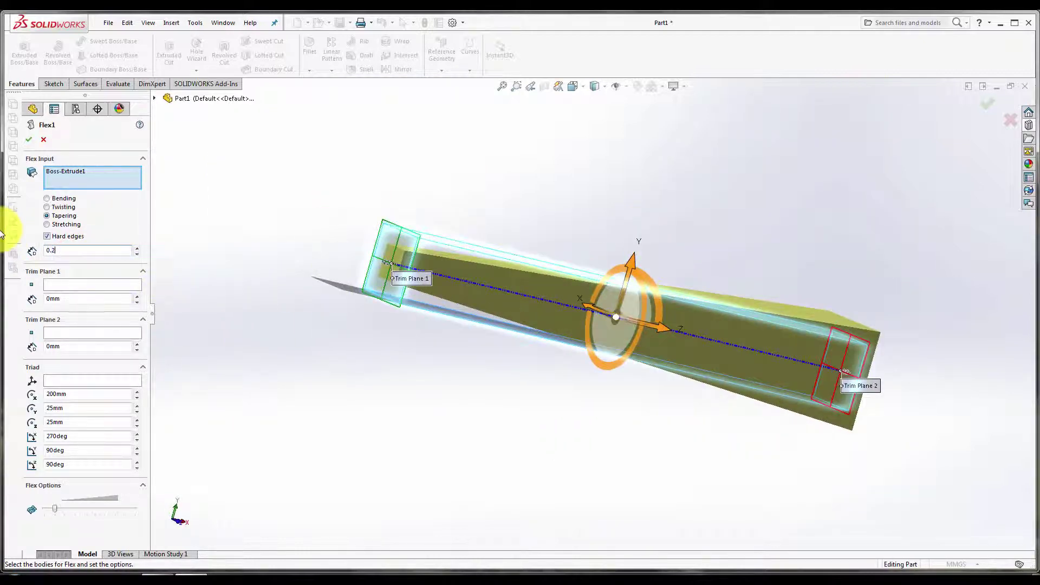
{"action": "key", "text": "Return"}
{"action": "middle_click_drag", "start_coordinate": [295, 332], "coordinate": [267, 332]}
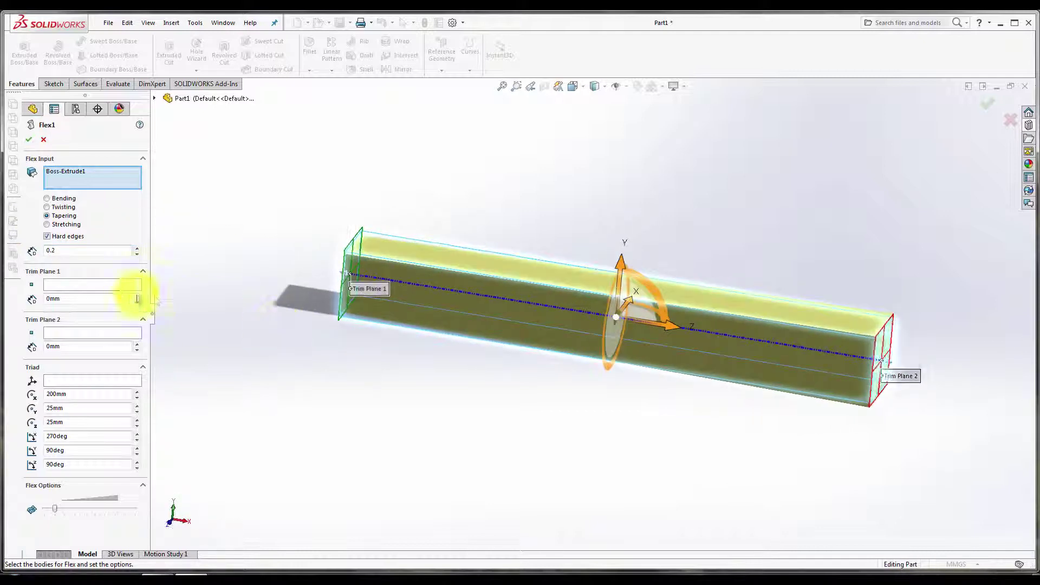
{"action": "left_click", "coordinate": [68, 252]}
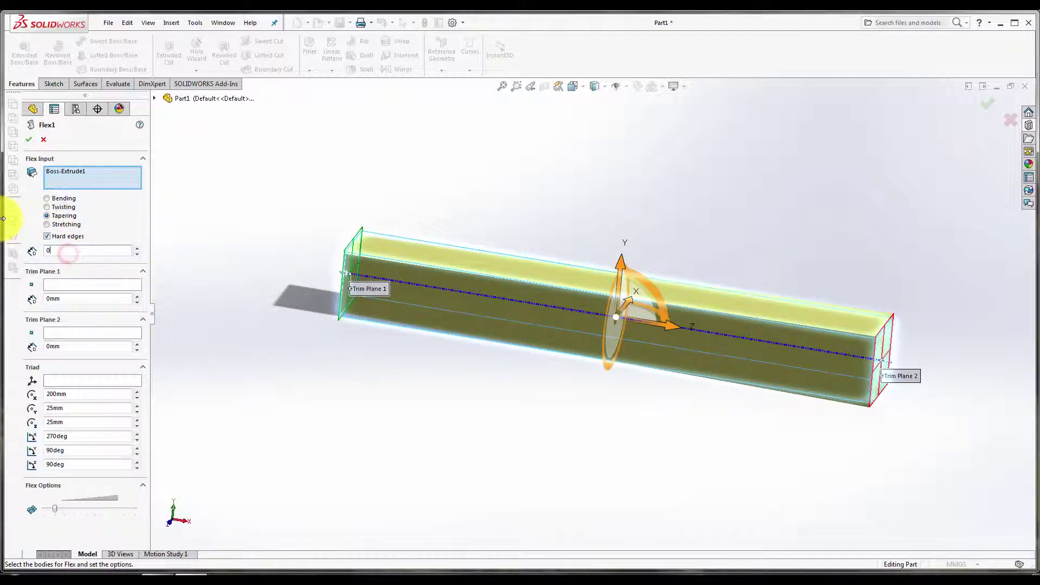
{"action": "type", "text": ".5"}
{"action": "key", "text": "Return"}
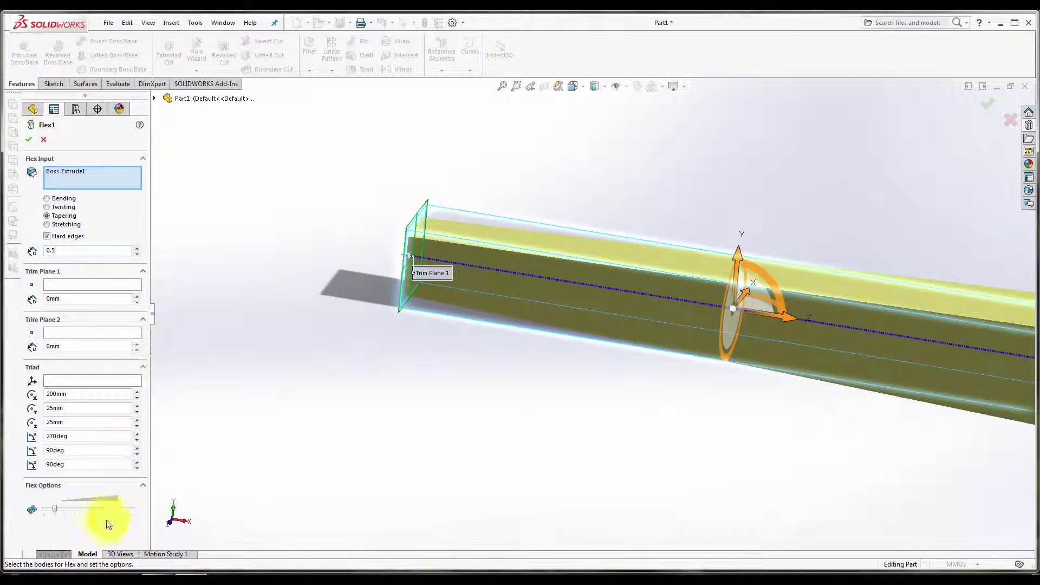
Step: Accept the taper, then re-edit Flex1 to Stretching with a 100 mm stretch distance
{"action": "left_click", "coordinate": [29, 142]}
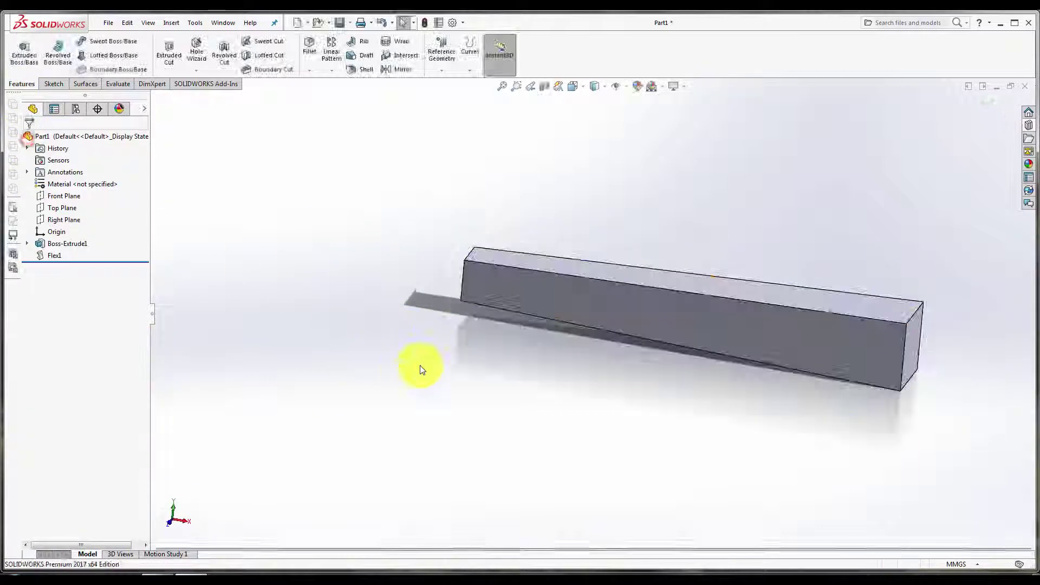
{"action": "right_click", "coordinate": [59, 253]}
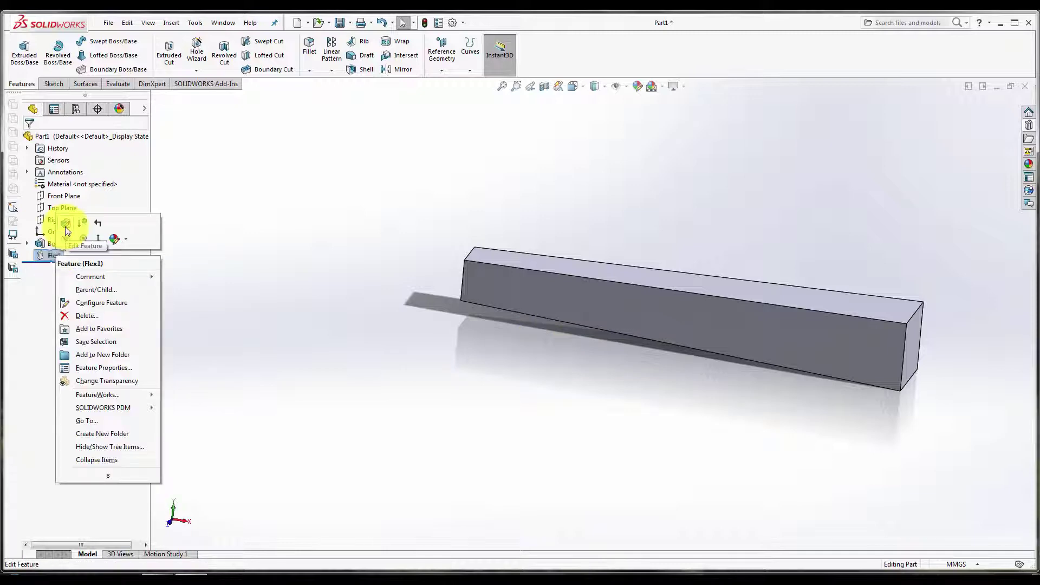
{"action": "left_click", "coordinate": [65, 223]}
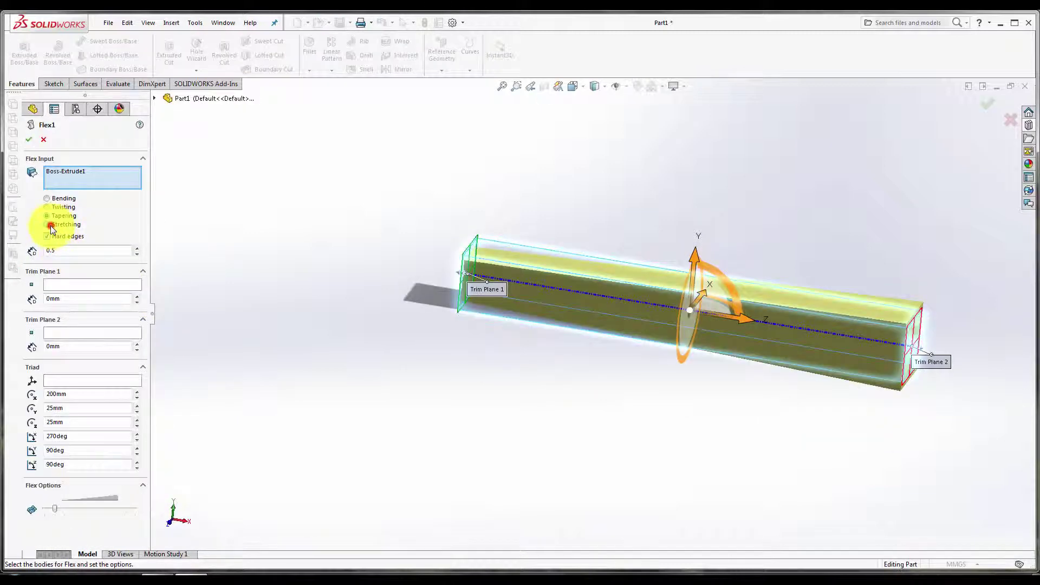
{"action": "left_click", "coordinate": [51, 225]}
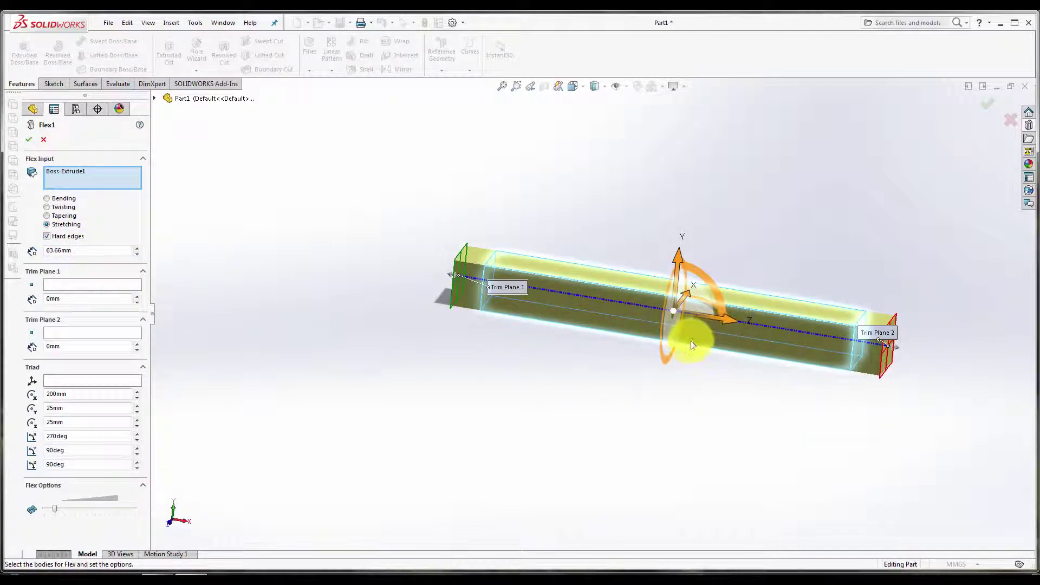
{"action": "left_click", "coordinate": [81, 250]}
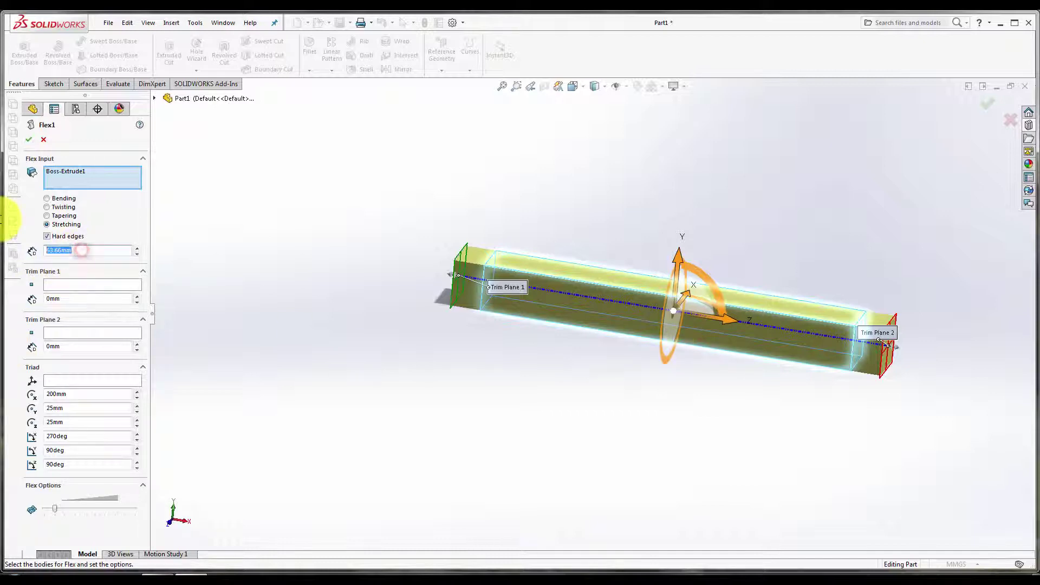
{"action": "type", "text": "100"}
{"action": "key", "text": "Return"}
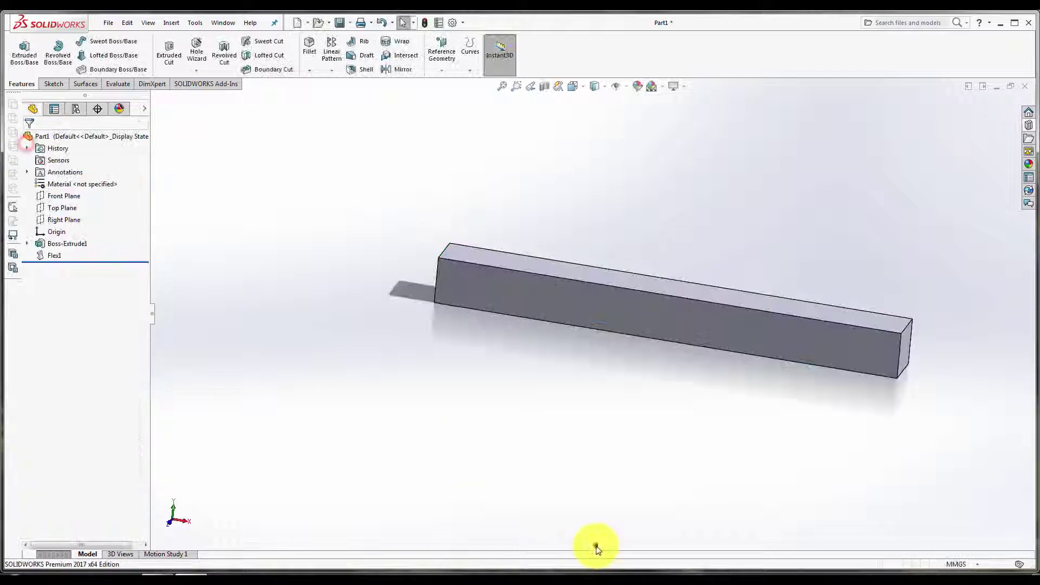
{"action": "middle_click_drag", "start_coordinate": [598, 548], "coordinate": [626, 453]}
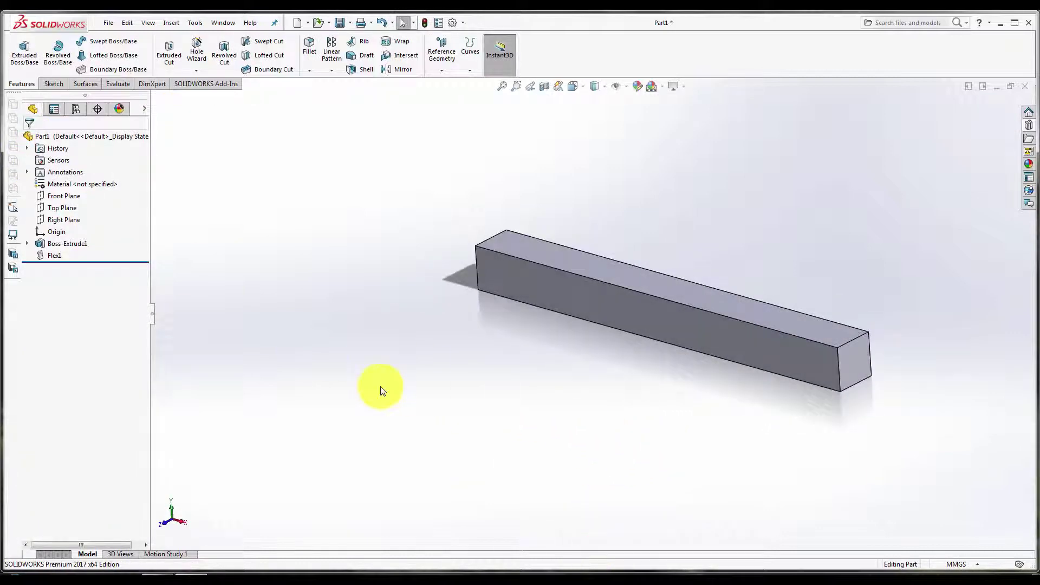